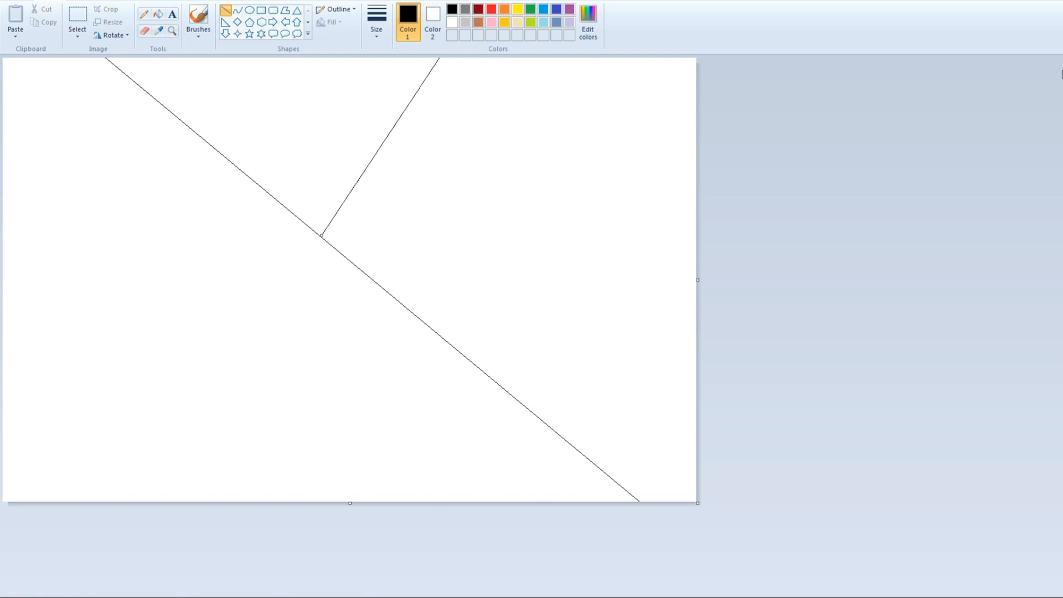
Draw straight black lines from the long diagonal to the canvas edges, two on its upper-right side and two on its lower-left side
left_click_drag(321, 235, 314, 232)
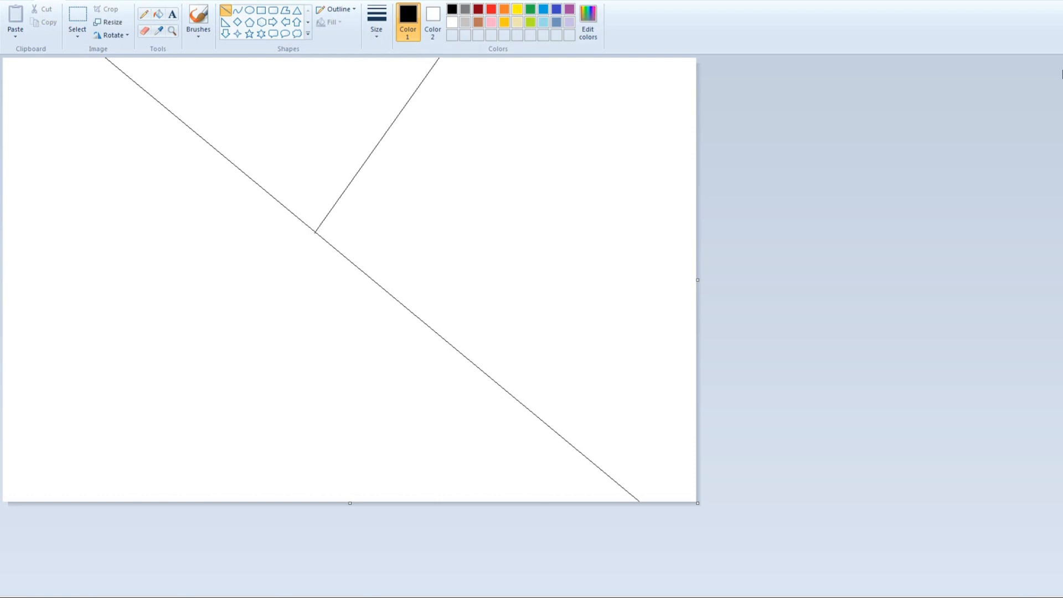
mouse_move(692, 151)
left_mouse_down()
mouse_move(595, 225)
mouse_move(499, 385)
left_mouse_up()
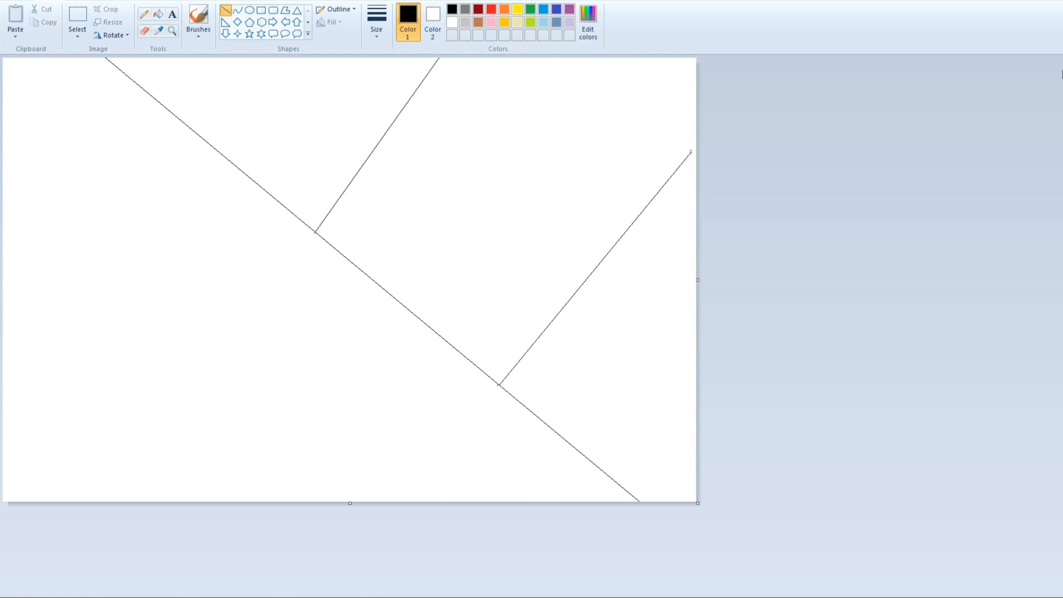
left_click_drag(691, 151, 700, 151)
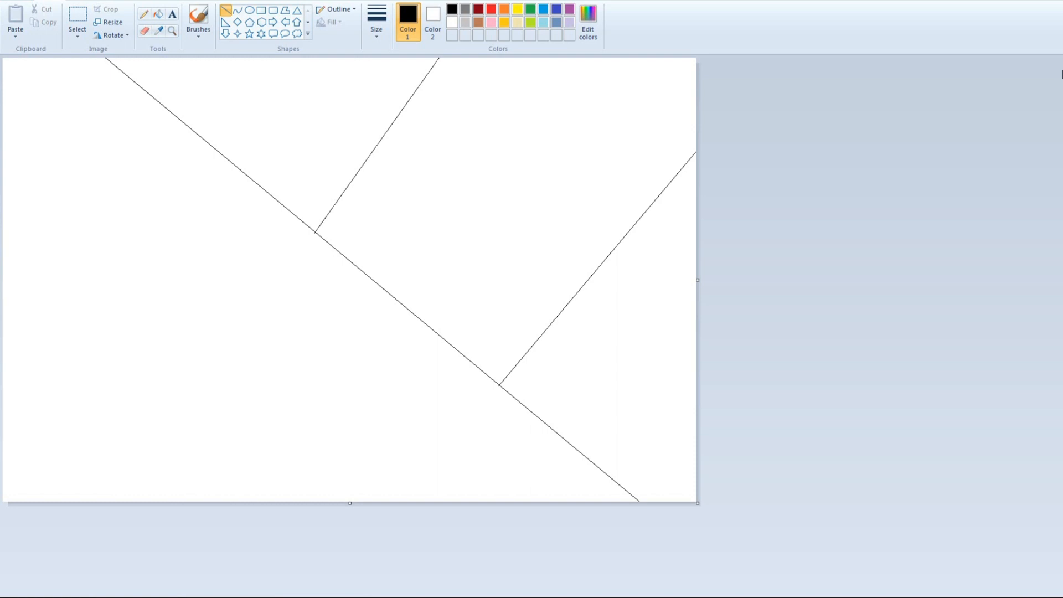
mouse_move(427, 323)
left_mouse_down()
mouse_move(225, 499)
mouse_move(198, 502)
left_mouse_up()
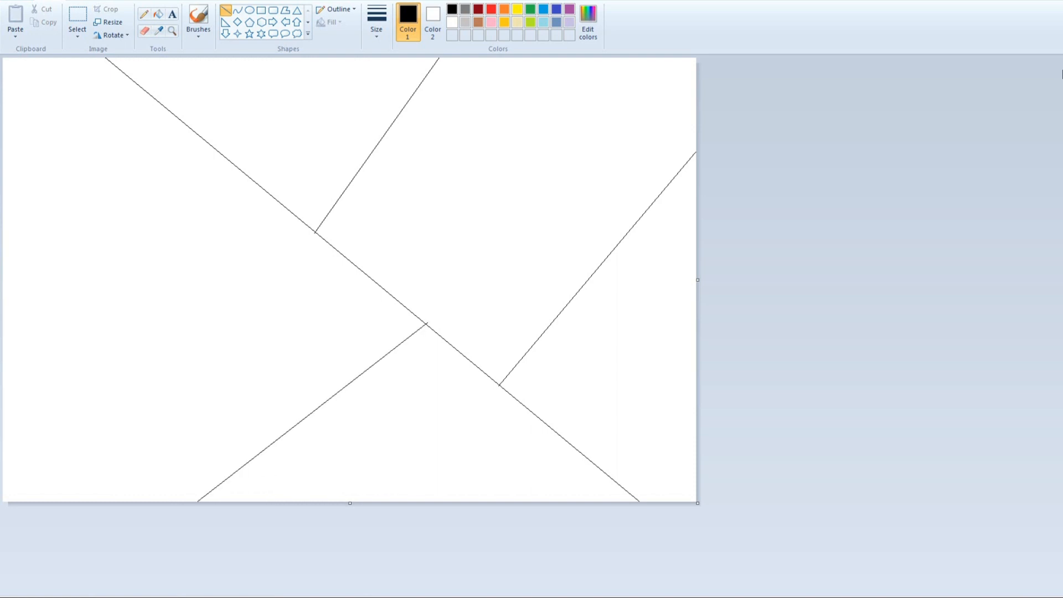
mouse_move(214, 148)
left_mouse_down()
mouse_move(3, 349)
mouse_move(2, 319)
left_mouse_up()
Fill the triangles at the upper and lower edges of the canvas with red
left_click(491, 9)
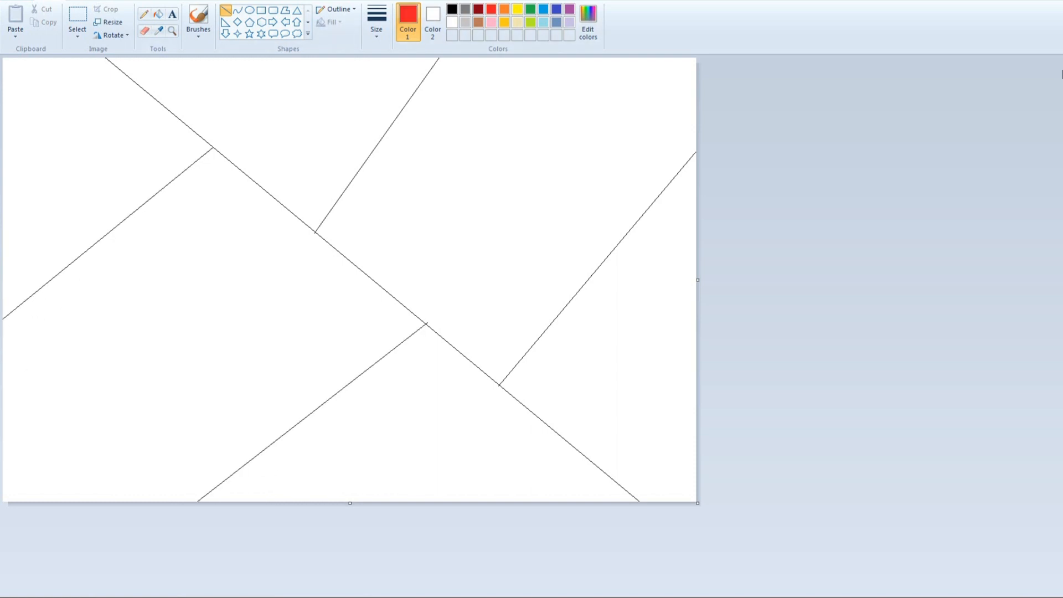
left_click(158, 14)
left_click(271, 111)
left_click(421, 443)
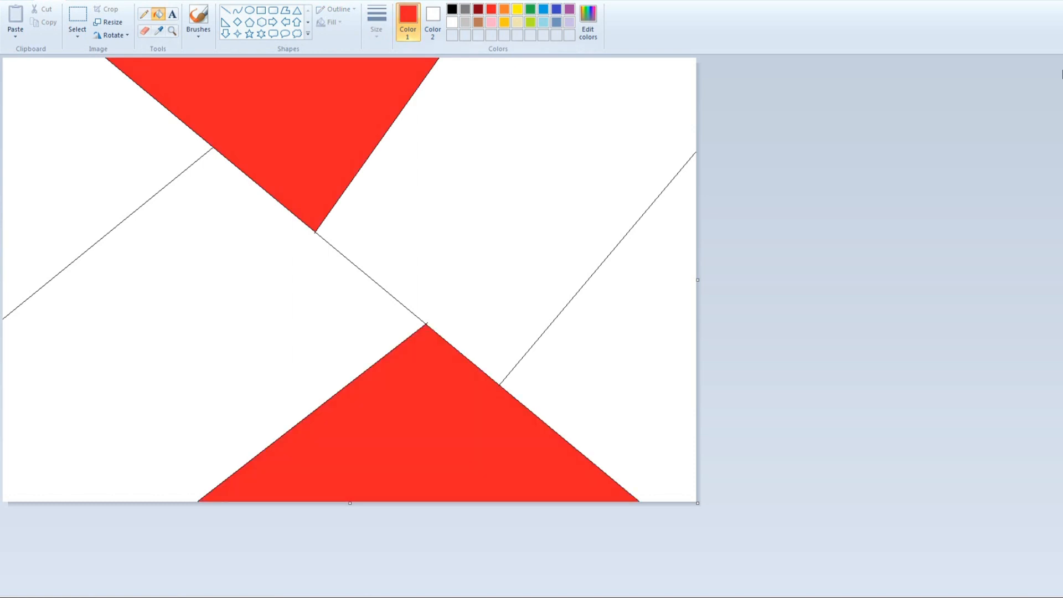
Fill the two large central regions with orange and the two remaining corner regions with gold
left_click(504, 9)
left_click(498, 194)
left_click(213, 327)
left_click(504, 22)
left_click(626, 376)
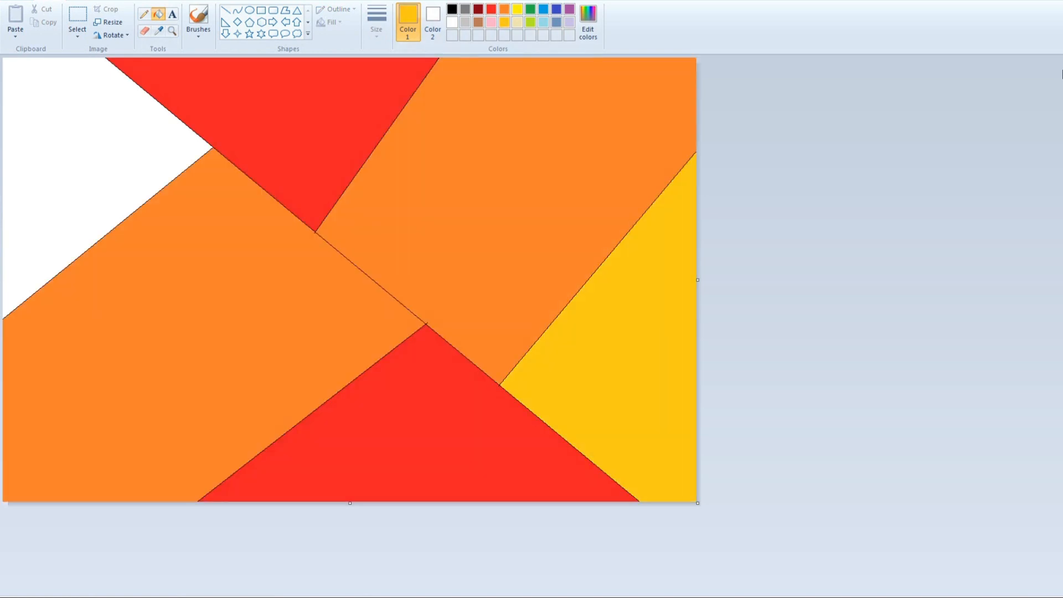
left_click(72, 166)
Shrink the image horizontally to 1 percent twice in a row, keeping the height at 100 percent
left_click(107, 22)
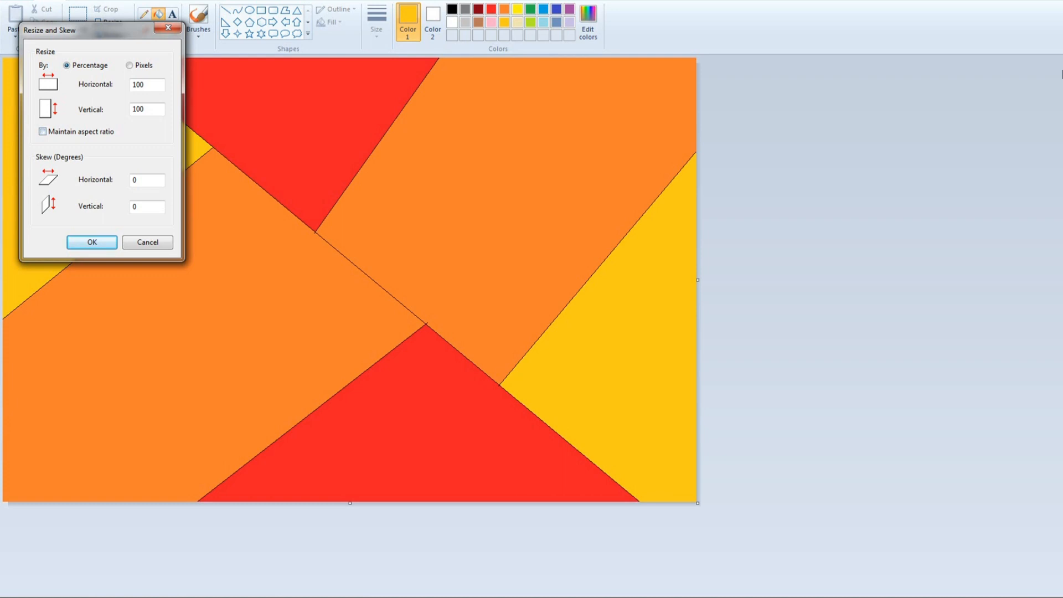
left_click(145, 84)
key("BackSpace")
key("BackSpace")
key("Return")
key("ctrl+w")
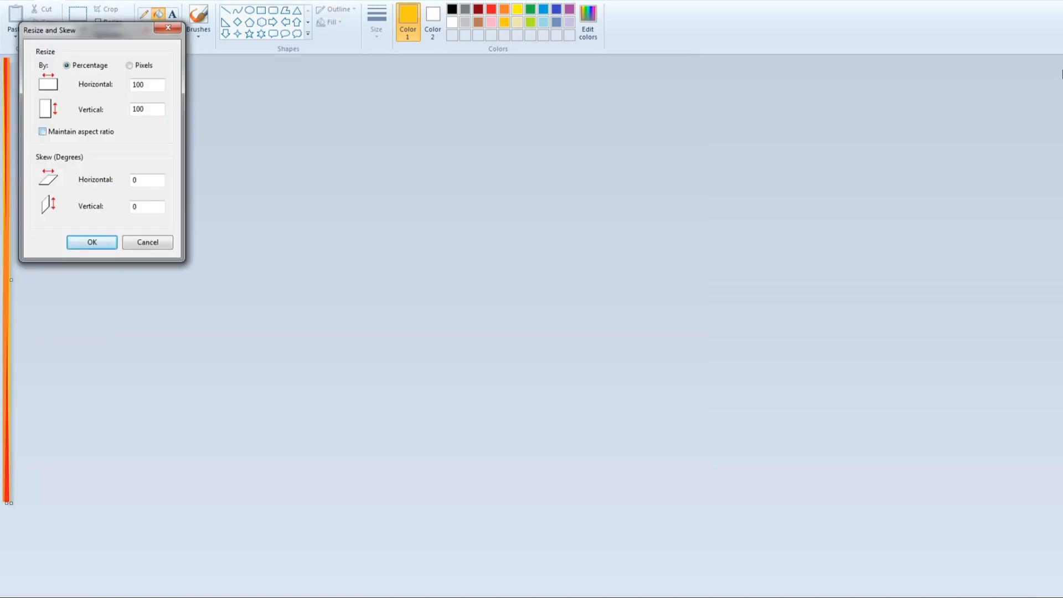
key("Return")
Stretch the narrow strip horizontally by 500 percent four times in a row, without maintaining the aspect ratio
key("ctrl+w")
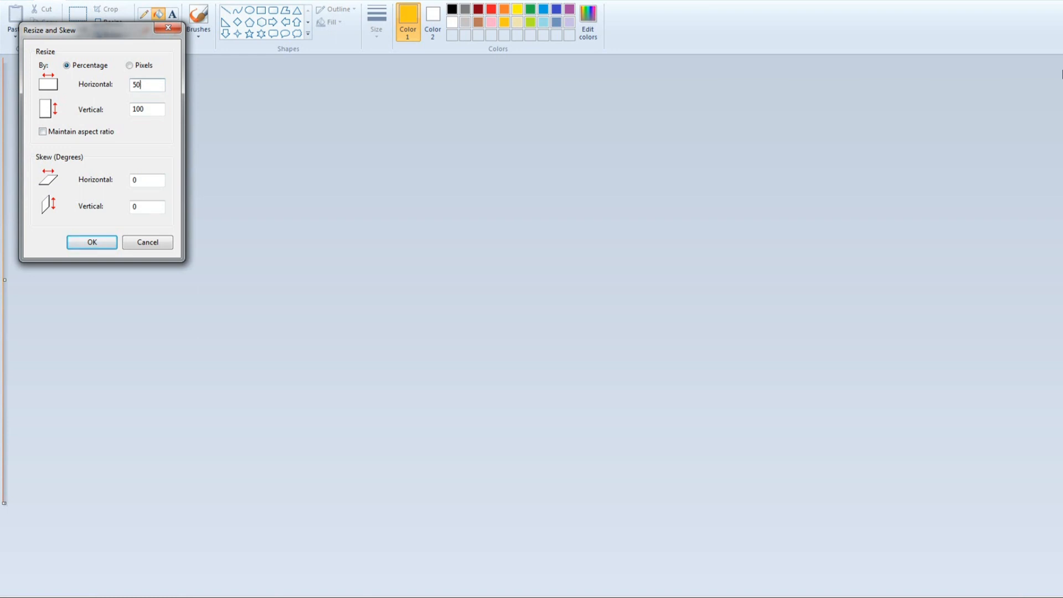
key("Return")
key("ctrl+w")
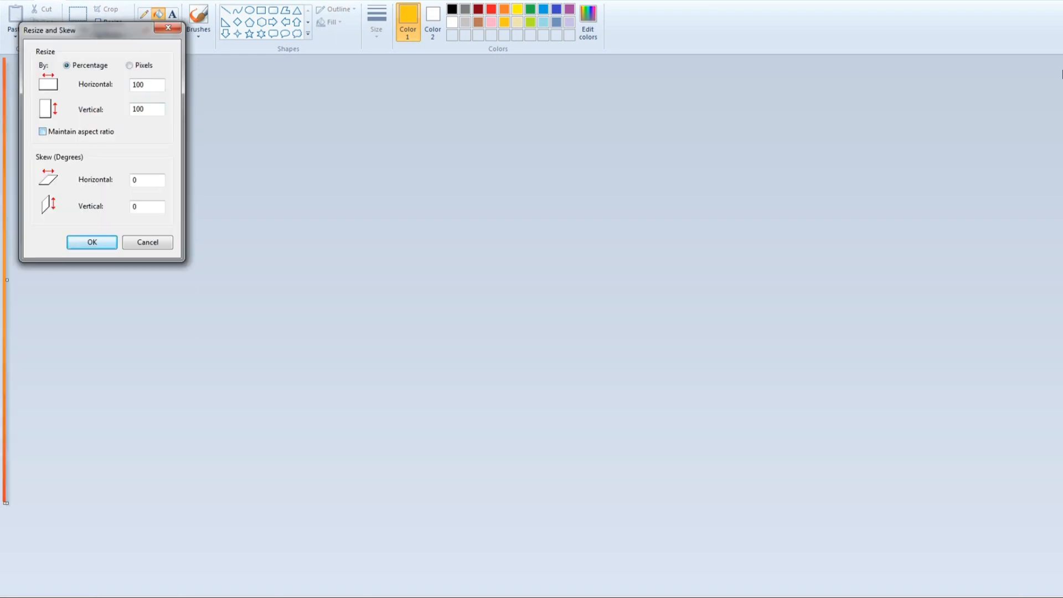
type("500")
key("Return")
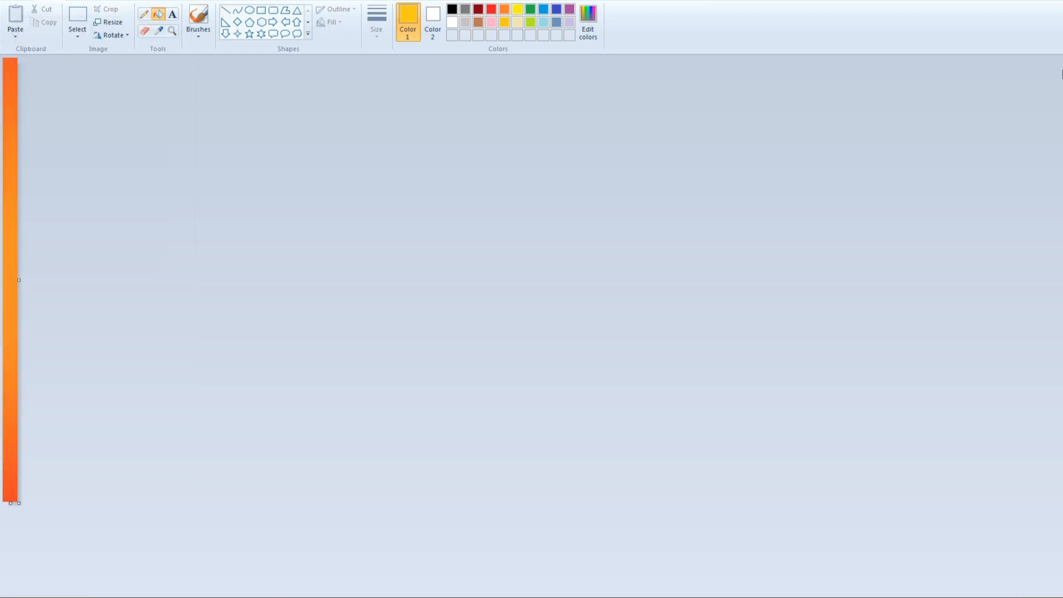
key("ctrl+w")
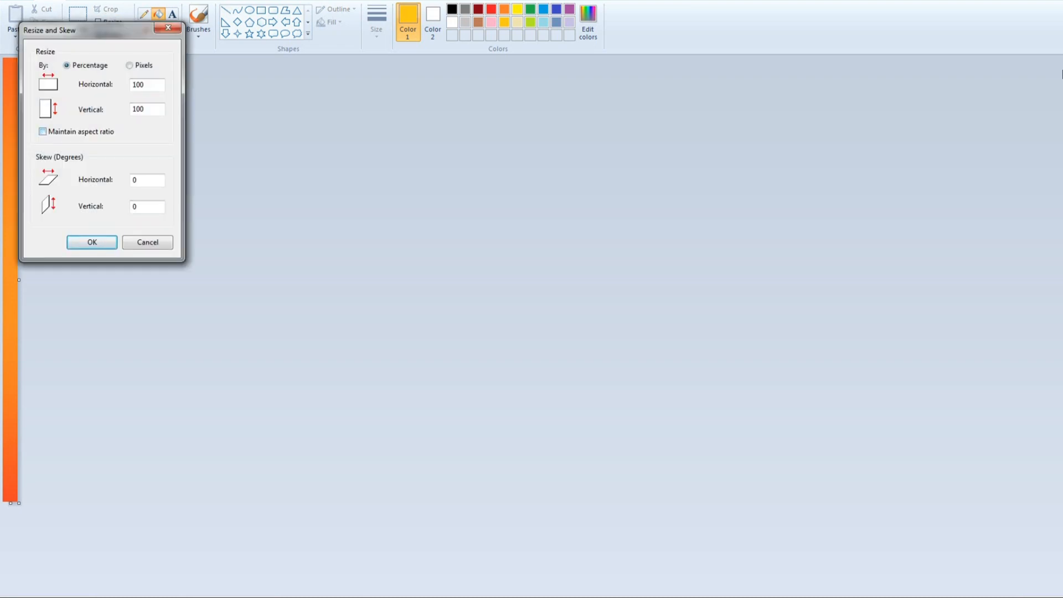
type("500")
key("Return")
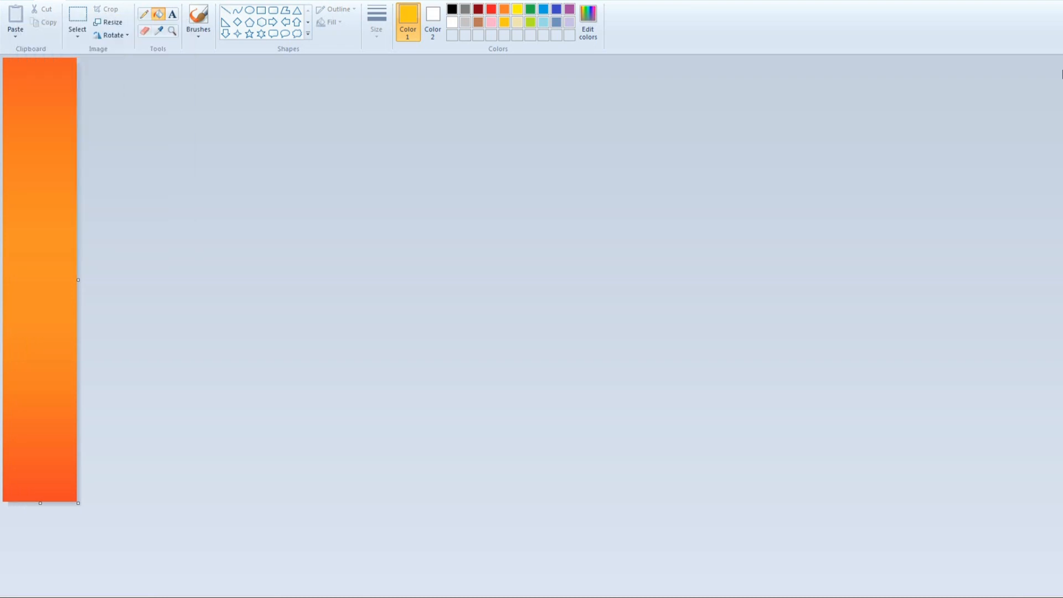
key("ctrl+w")
type("500")
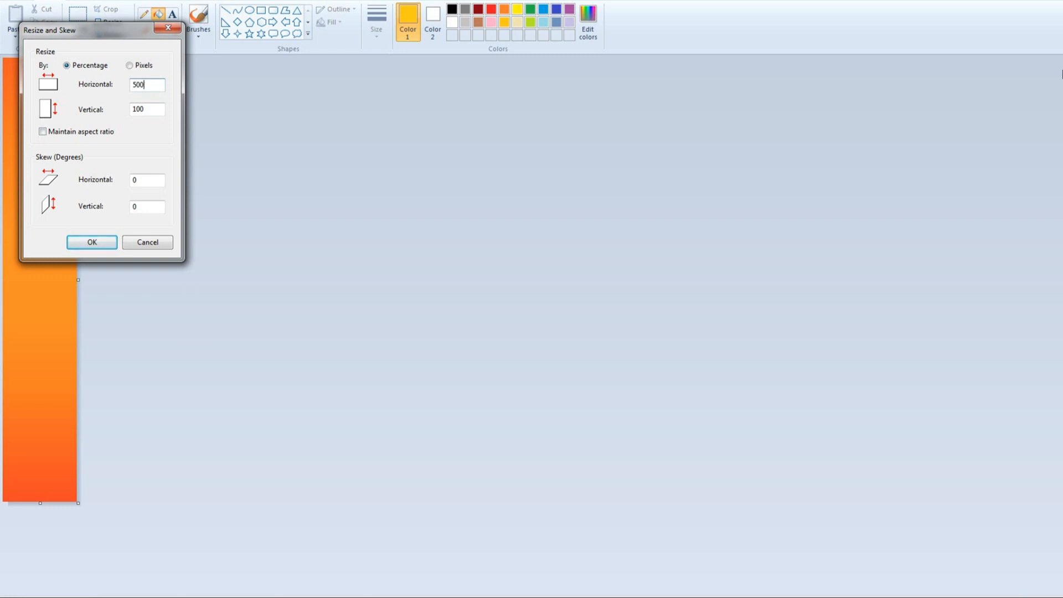
key("Return")
Stretch the gradient image horizontally to 200 percent
key("ctrl+w")
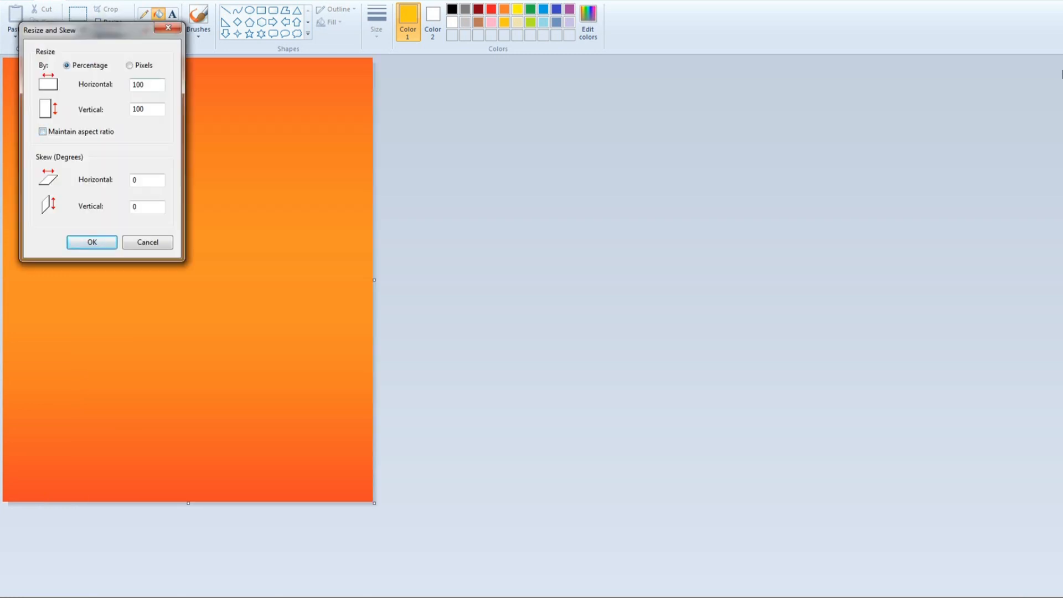
type("200")
key("Return")
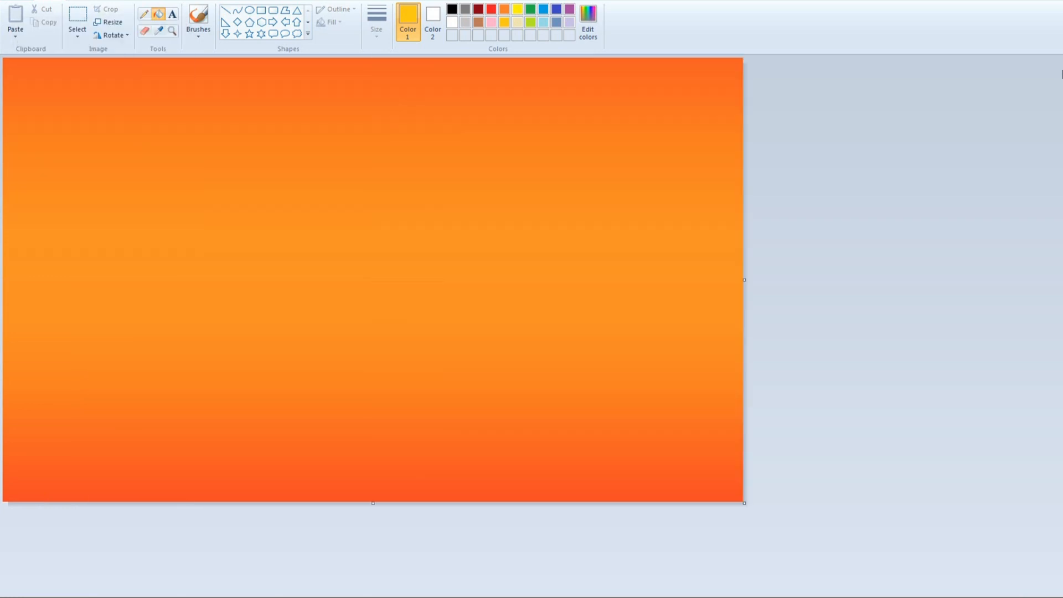
Paint a black tree trunk from the lower-left corner with a 40px oil brush, forking into two thick branches that reach the upper edge
left_click(198, 34)
left_click(198, 52)
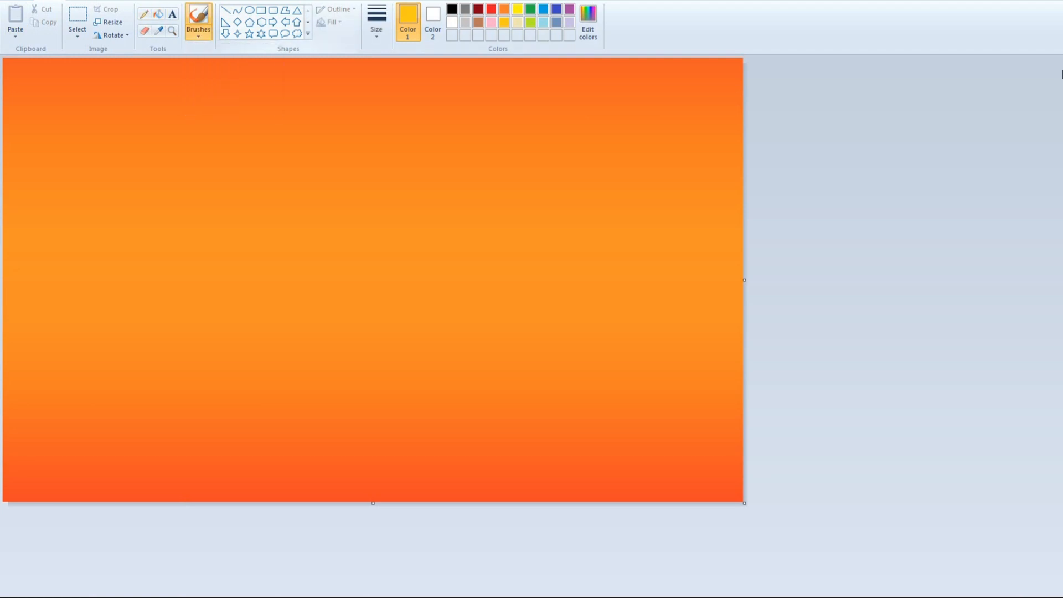
left_click(376, 29)
left_click(382, 123)
left_click(198, 34)
left_click(197, 52)
left_click(376, 29)
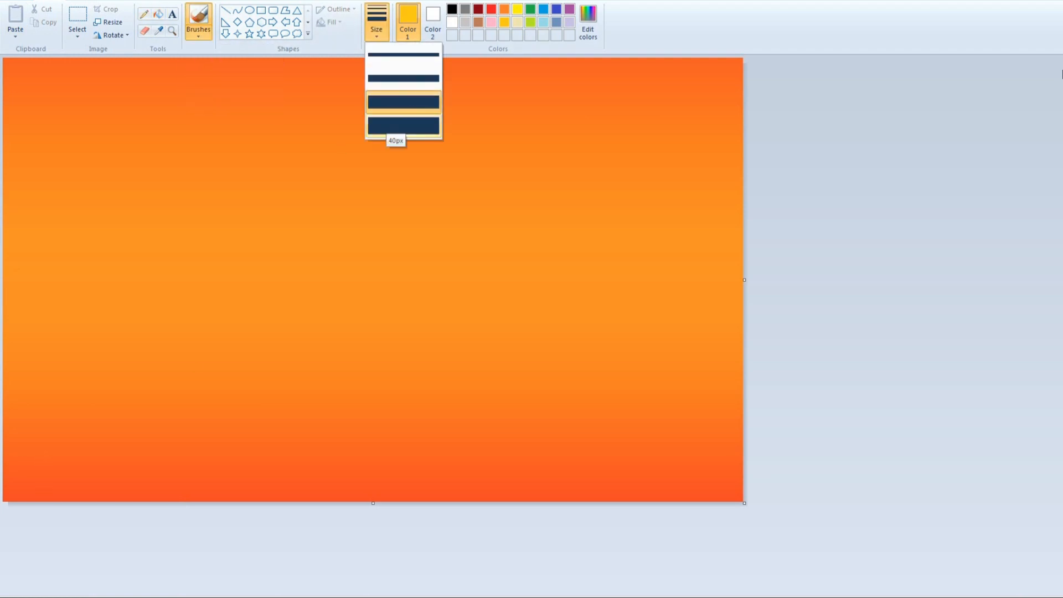
left_click(393, 126)
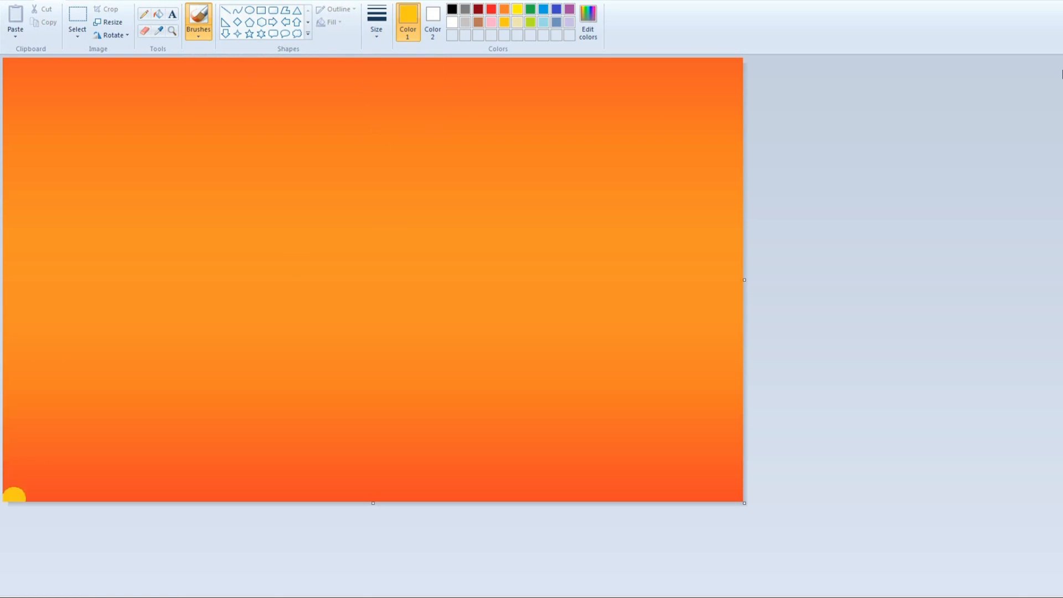
left_click(452, 9)
mouse_move(58, 69)
left_mouse_down()
mouse_move(96, 159)
mouse_move(92, 312)
mouse_move(34, 419)
mouse_move(25, 480)
mouse_move(66, 400)
mouse_move(88, 323)
mouse_move(60, 445)
mouse_move(123, 278)
mouse_move(288, 66)
left_mouse_up()
mouse_move(102, 299)
left_mouse_down()
mouse_move(58, 371)
mouse_move(28, 449)
mouse_move(20, 476)
mouse_move(111, 311)
mouse_move(39, 490)
mouse_move(70, 428)
mouse_move(44, 485)
mouse_move(79, 438)
mouse_move(121, 338)
mouse_move(117, 365)
mouse_move(123, 294)
left_mouse_up()
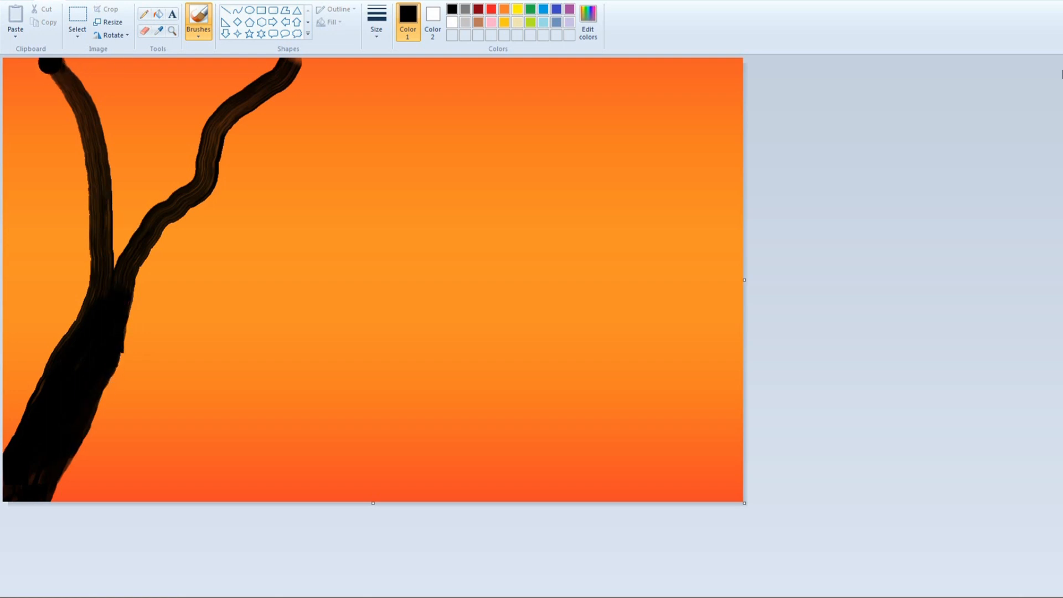
Widen the canvas to the right of the gradient and draw a solid yellow circle on an orange ground in the added area
left_click(249, 10)
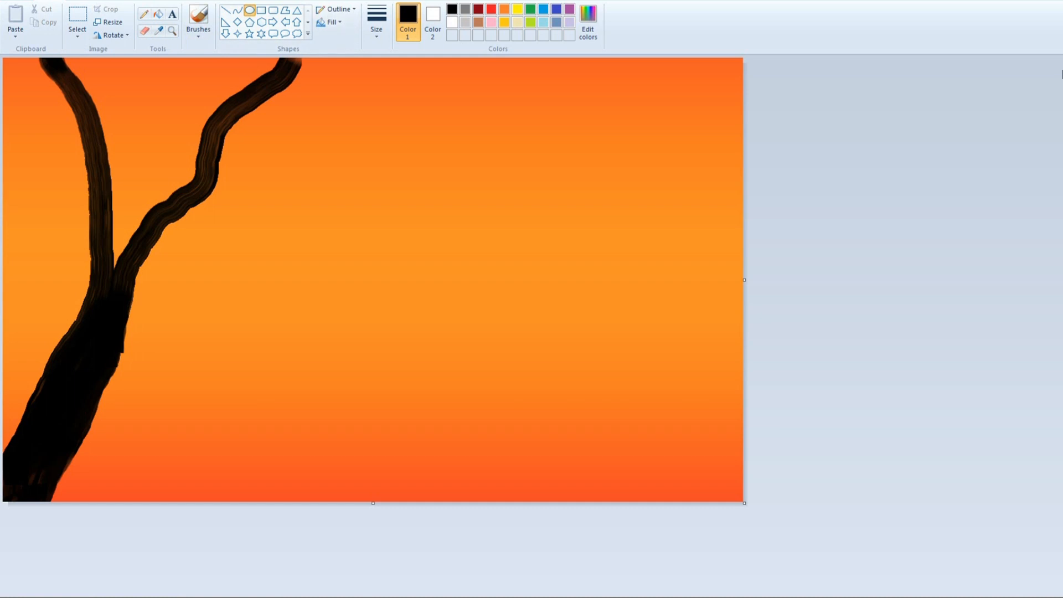
left_click_drag(745, 280, 1043, 280)
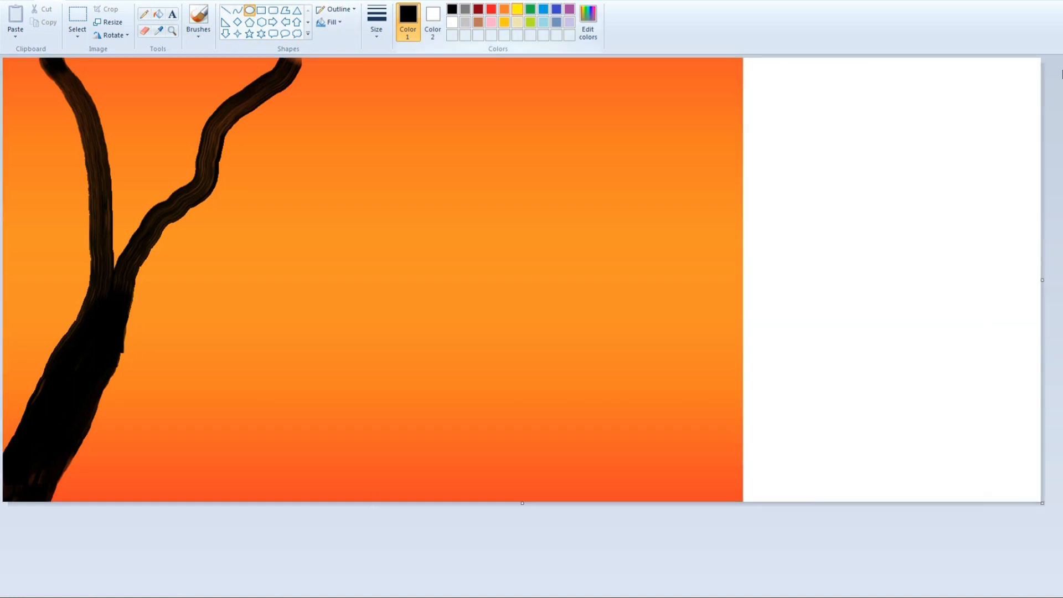
left_click(517, 9)
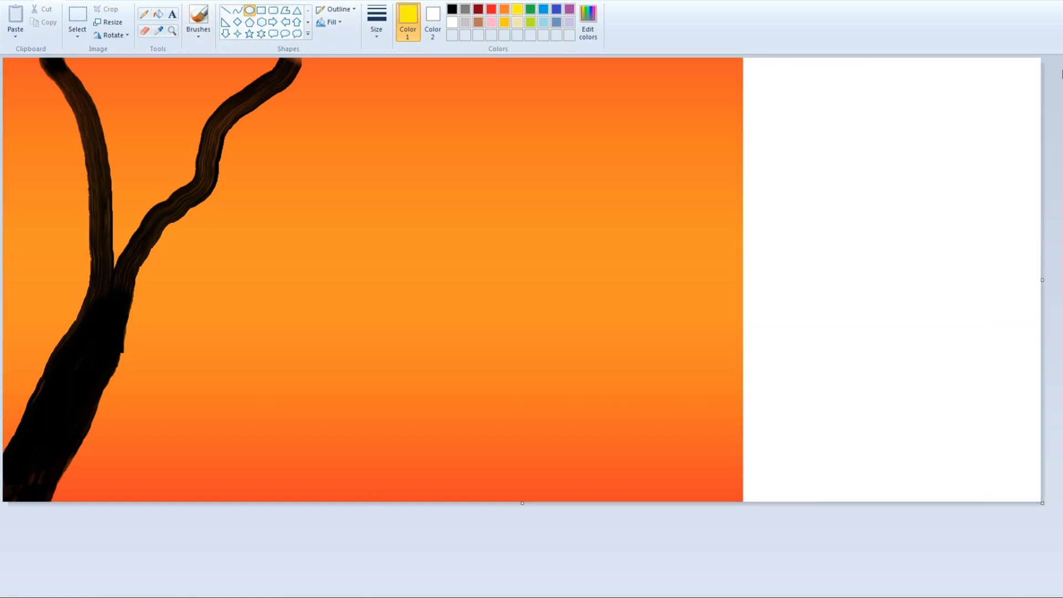
left_click_drag(817, 175, 1002, 361)
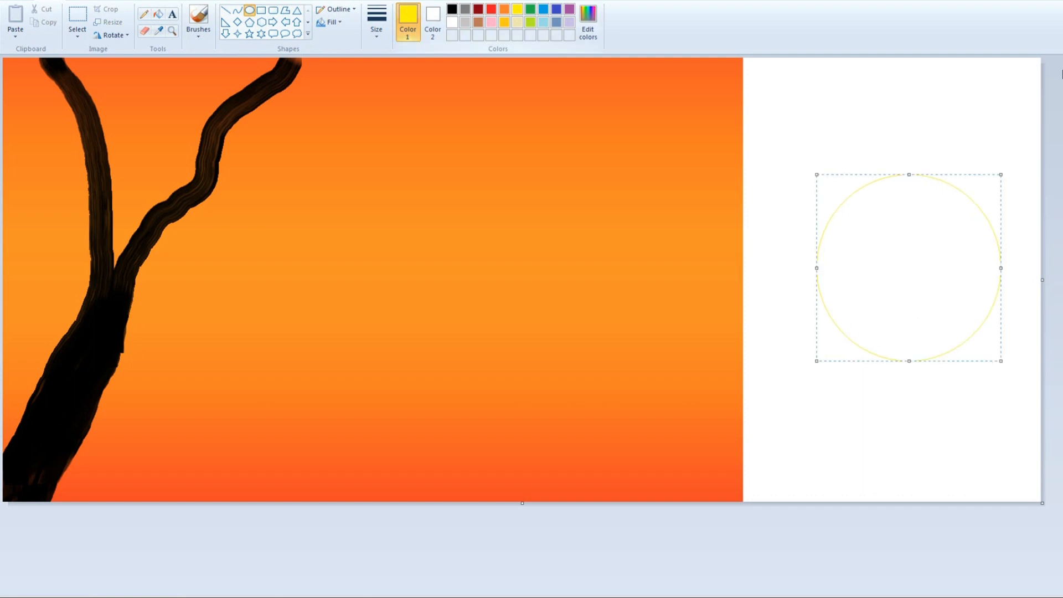
key("ctrl+z")
left_click_drag(821, 182, 1021, 387)
left_click(158, 14)
left_click(919, 285)
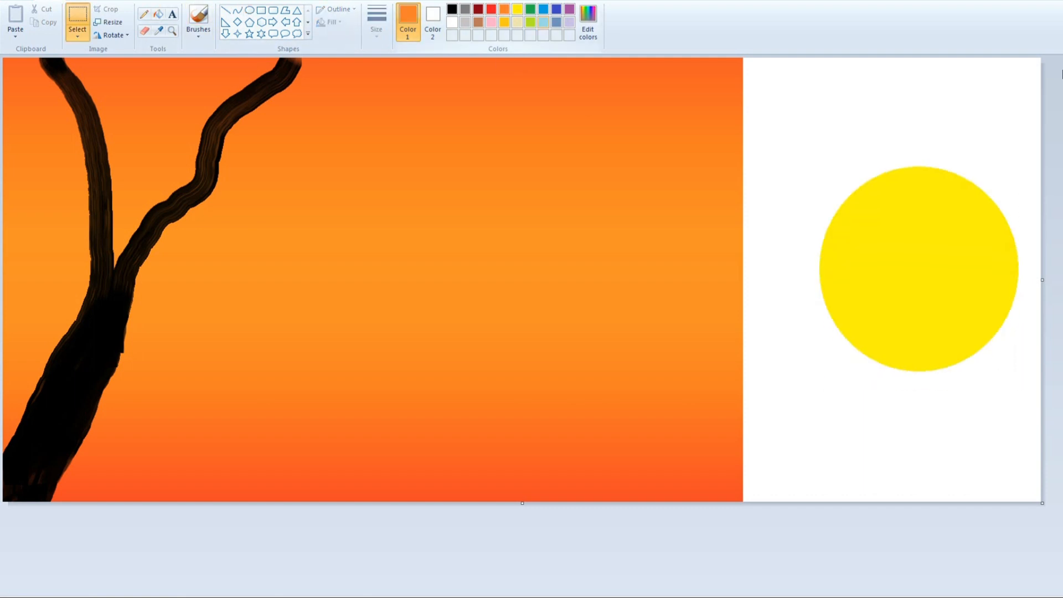
left_click(158, 14)
left_click(803, 149)
Move the yellow circle onto the right half of the gradient as a sun and trim the canvas back to the gradient's width
left_click(77, 17)
left_click_drag(816, 161, 1023, 376)
left_click_drag(919, 269, 516, 275)
key("Escape")
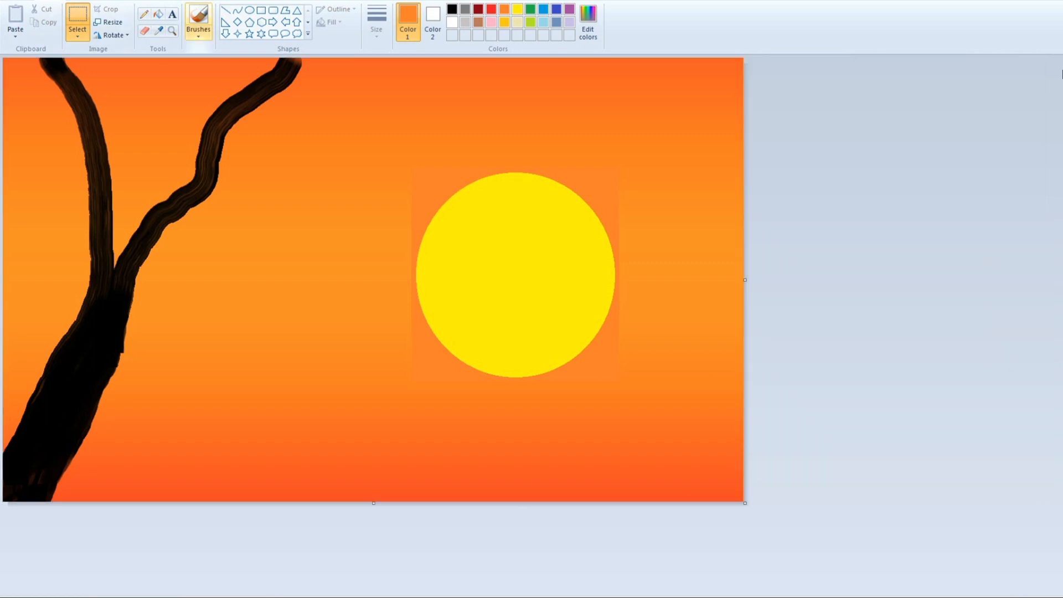
Paint a thick black branch with the oil brush at its largest size, running from the trunk's fork across the sky into the sun
left_click(452, 9)
left_click(198, 34)
left_click(198, 15)
left_click(198, 34)
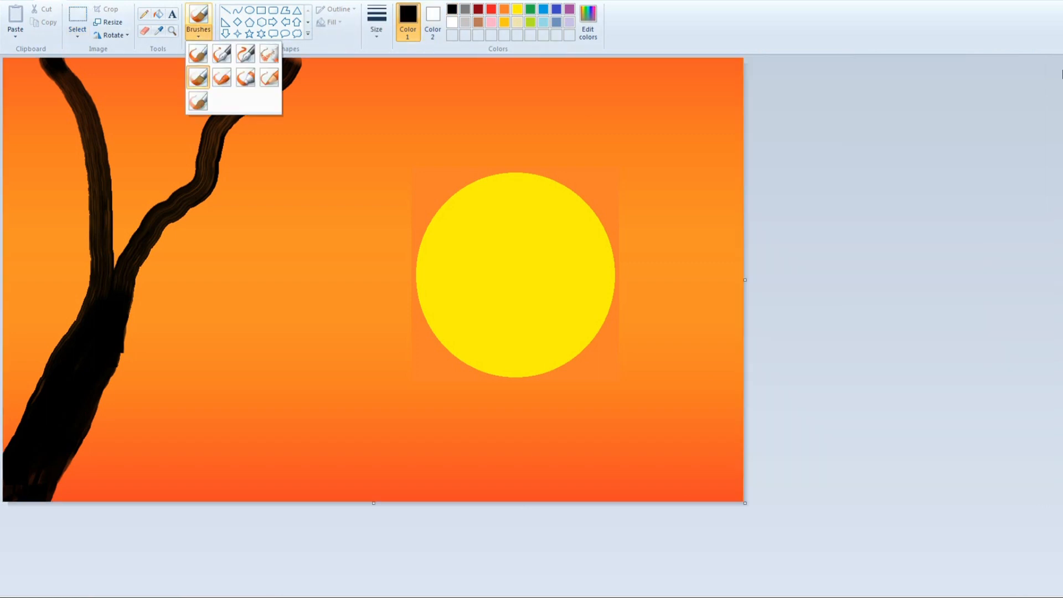
left_click(197, 78)
left_click(376, 28)
left_click(404, 125)
mouse_move(125, 332)
left_mouse_down()
mouse_move(166, 303)
mouse_move(461, 295)
mouse_move(514, 244)
left_mouse_up()
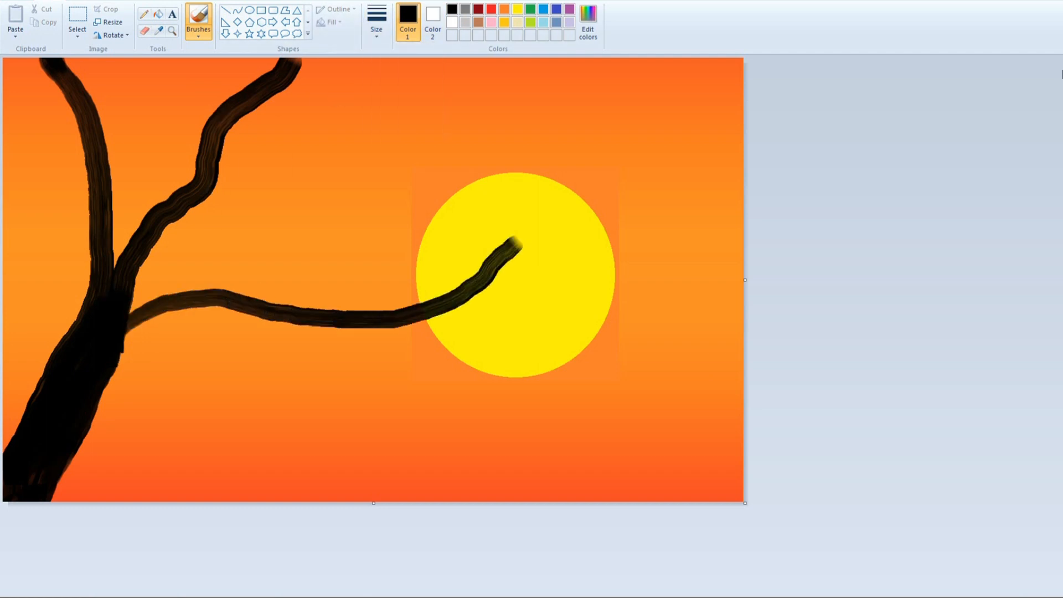
Paint two thinner black twigs off the long branch with a smaller brush size, one rising above it and one falling below
left_click(376, 28)
left_click(403, 77)
mouse_move(191, 296)
left_mouse_down()
mouse_move(285, 269)
mouse_move(367, 194)
left_mouse_up()
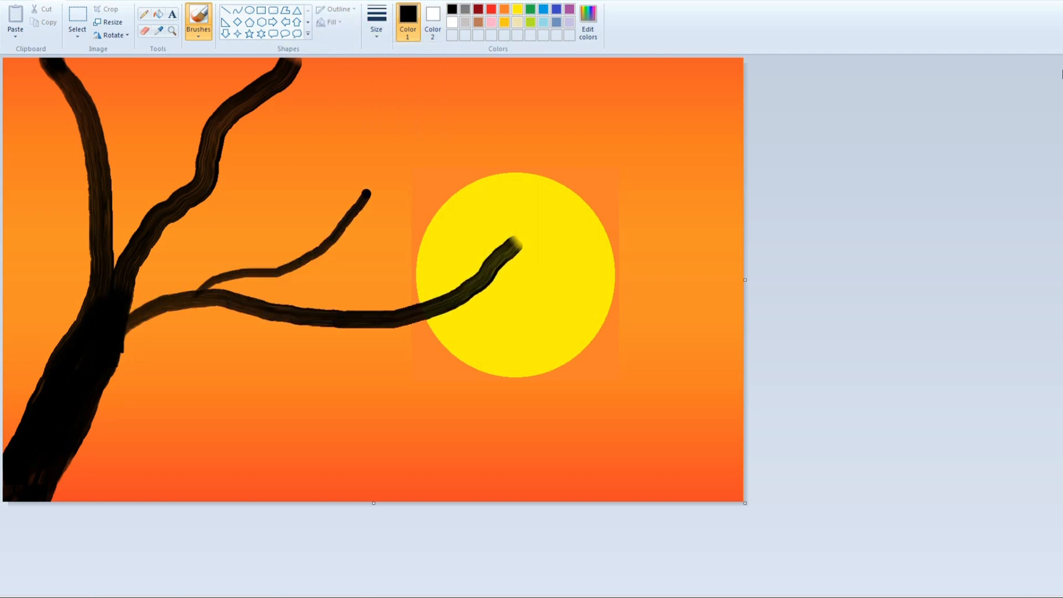
left_click_drag(276, 326, 458, 381)
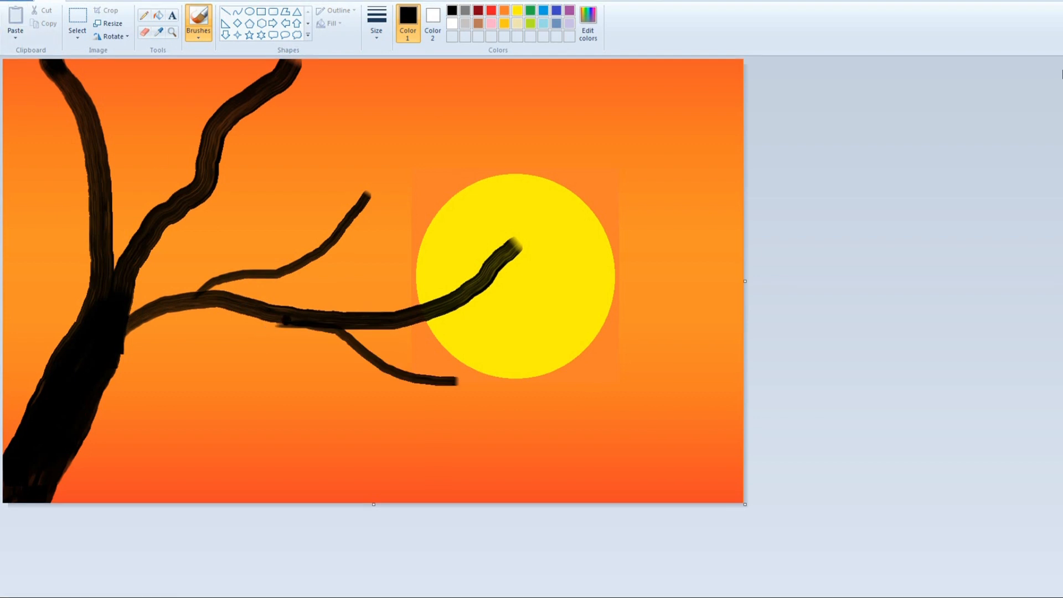
left_click_drag(261, 315, 286, 323)
Paint thin black twigs on the two upper branches, two on the left branch and a forked one on the right branch
mouse_move(105, 181)
left_mouse_down()
mouse_move(137, 140)
mouse_move(141, 96)
mouse_move(174, 87)
left_mouse_up()
mouse_move(86, 128)
left_mouse_down()
mouse_move(55, 133)
mouse_move(10, 117)
left_mouse_up()
left_click_drag(182, 206, 374, 119)
left_click_drag(280, 152, 330, 84)
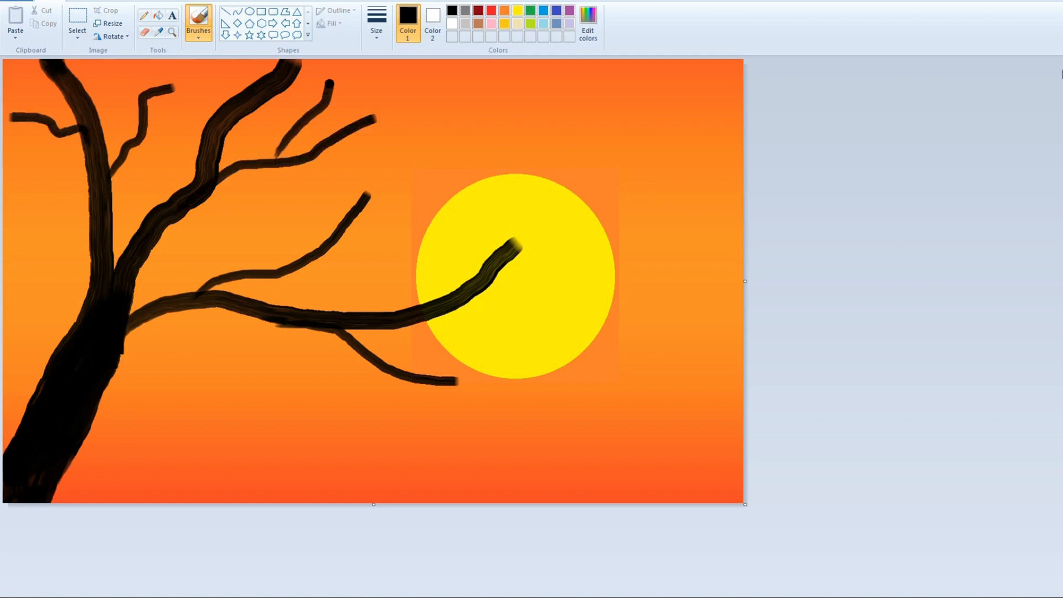
Paint four more thin black twigs along the long branch, one rising above it and three on its underside, two of them across the sun
left_click_drag(326, 310, 468, 180)
left_click_drag(429, 312, 588, 280)
key("ctrl+z")
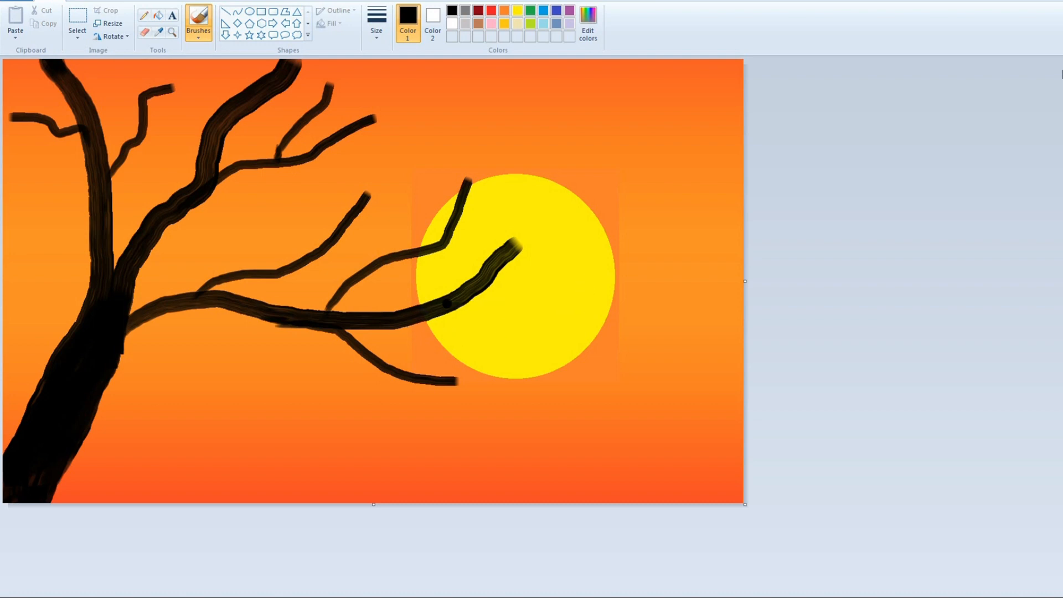
mouse_move(430, 318)
left_mouse_down()
mouse_move(511, 311)
mouse_move(559, 286)
left_mouse_up()
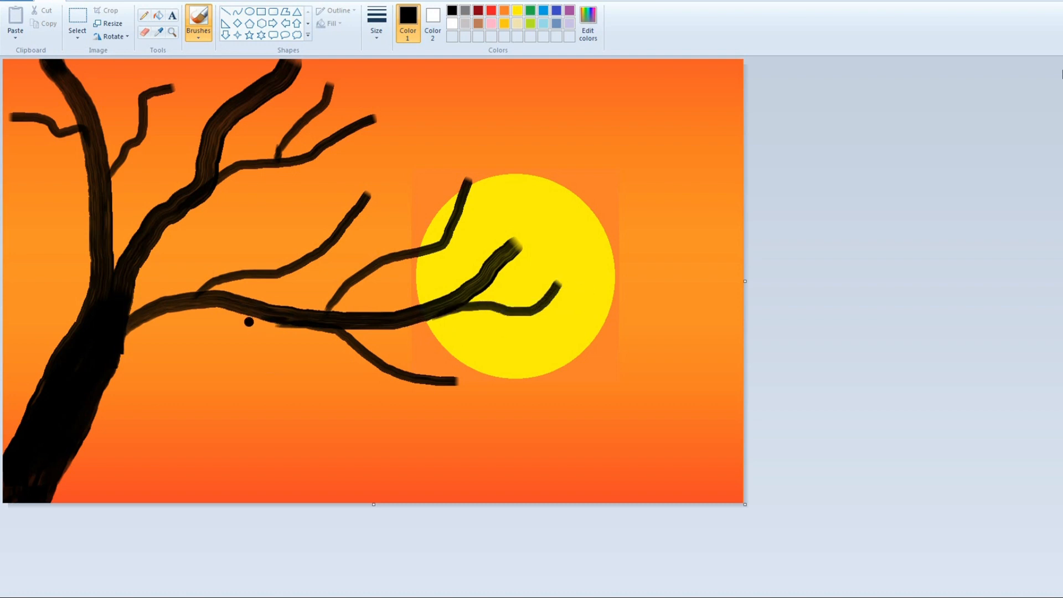
mouse_move(234, 307)
left_mouse_down()
mouse_move(283, 379)
mouse_move(354, 434)
left_mouse_up()
left_click_drag(424, 318, 552, 347)
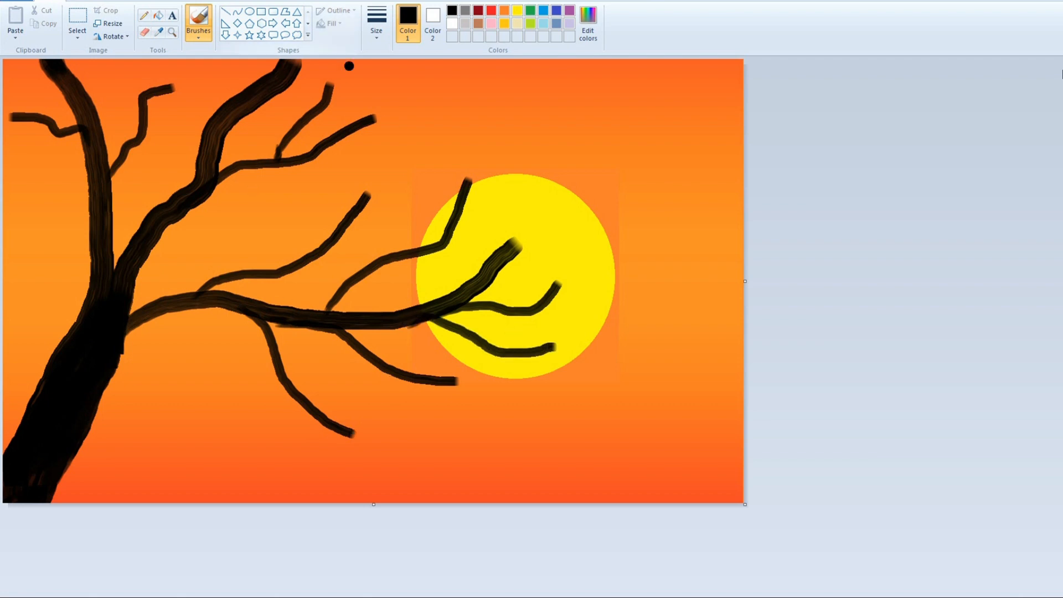
Paint fine black offshoots with a smaller brush size on the two twigs above the long branch and on its tip over the sun
left_click(377, 31)
left_click(396, 57)
mouse_move(298, 257)
left_mouse_down()
mouse_move(320, 235)
mouse_move(335, 182)
left_mouse_up()
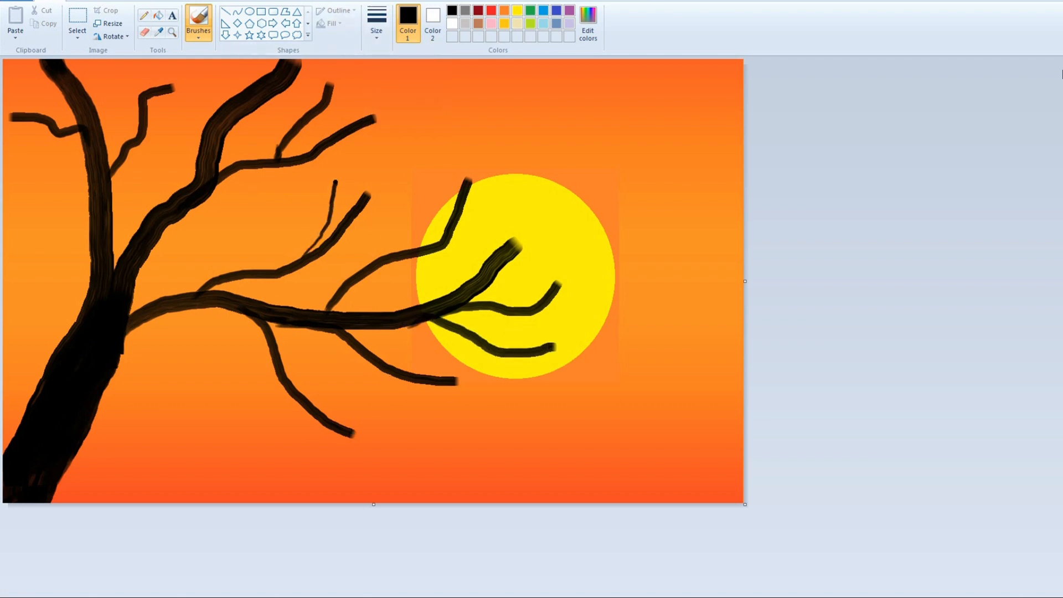
left_click_drag(340, 233, 508, 204)
left_click_drag(440, 239, 446, 161)
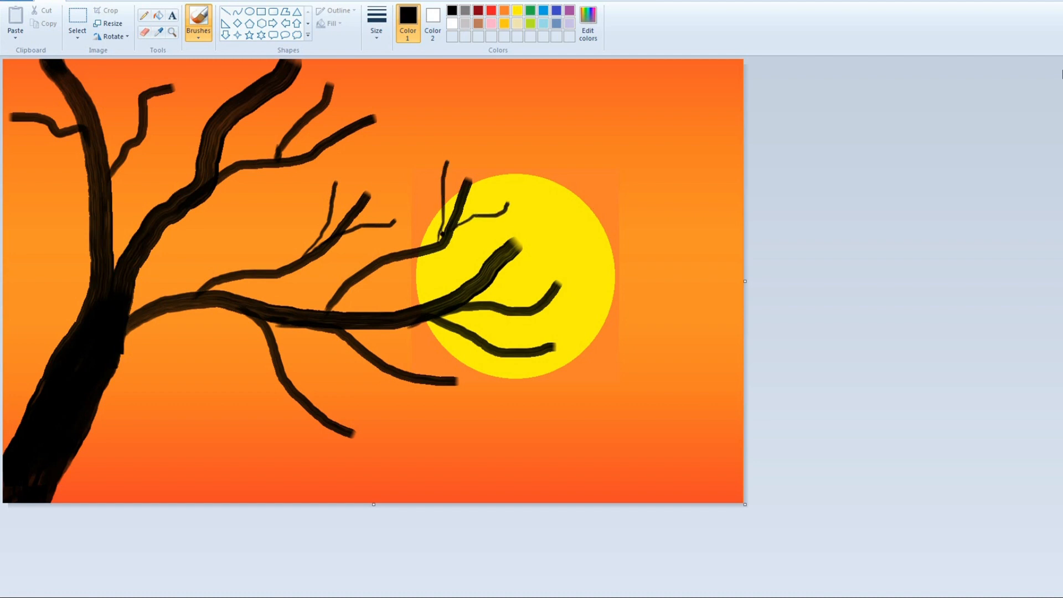
mouse_move(487, 277)
left_mouse_down()
mouse_move(561, 249)
mouse_move(481, 241)
mouse_move(496, 227)
left_mouse_up()
mouse_move(514, 268)
left_mouse_down()
mouse_move(548, 235)
mouse_move(576, 269)
left_mouse_up()
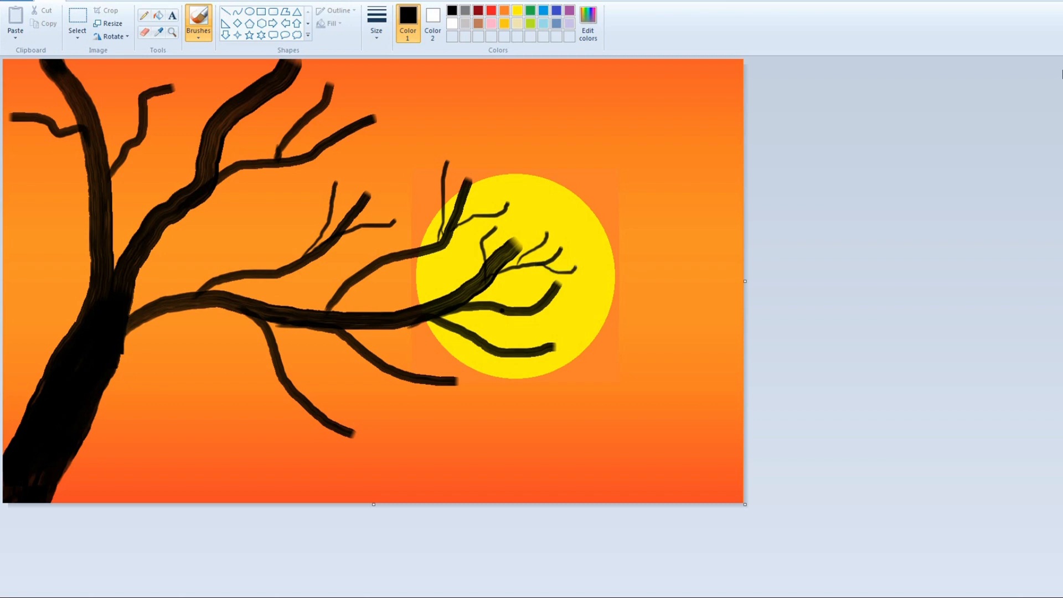
Paint fine black offshoots on the upper of the two short twigs across the sun and on the two twigs hanging below the long branch
left_click_drag(514, 306, 538, 280)
mouse_move(495, 310)
left_mouse_down()
mouse_move(542, 329)
mouse_move(579, 306)
left_mouse_up()
mouse_move(373, 352)
left_mouse_down()
mouse_move(428, 347)
mouse_move(397, 422)
left_mouse_up()
left_click_drag(421, 371, 474, 342)
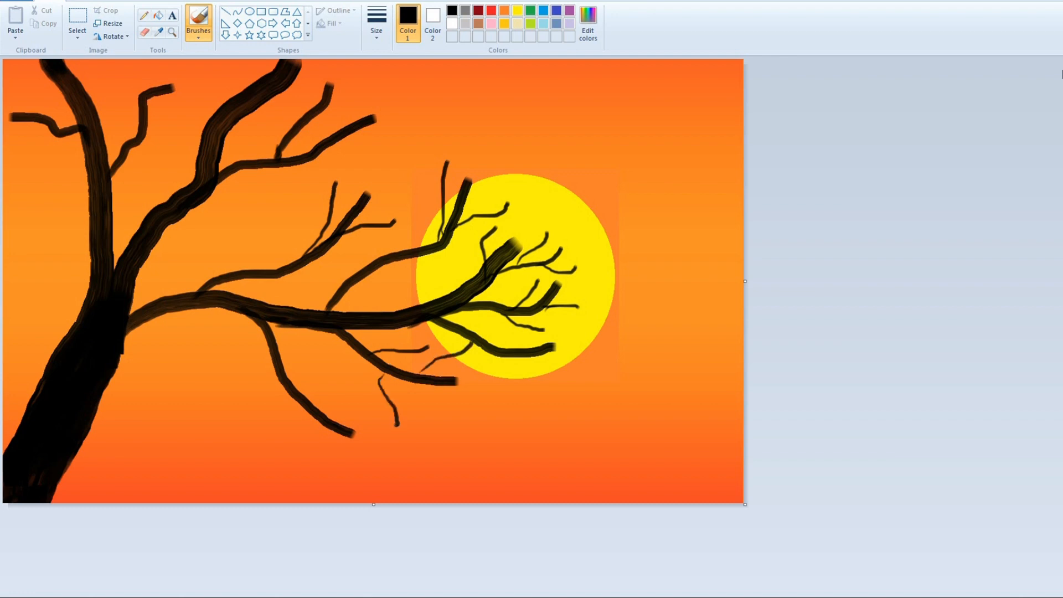
left_click_drag(282, 347, 350, 379)
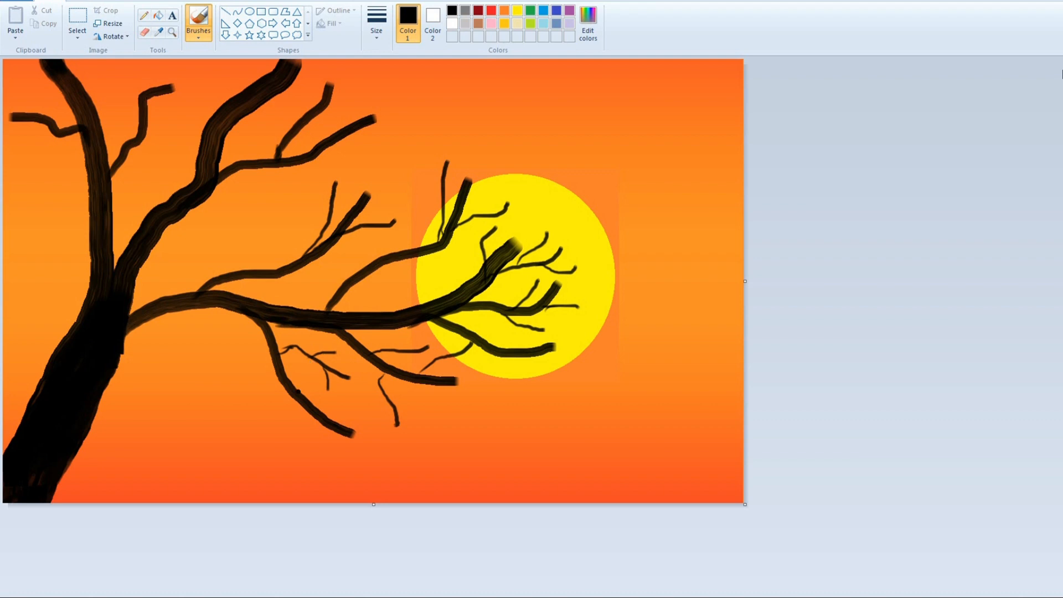
mouse_move(298, 414)
left_mouse_down()
mouse_move(299, 445)
mouse_move(361, 396)
left_mouse_up()
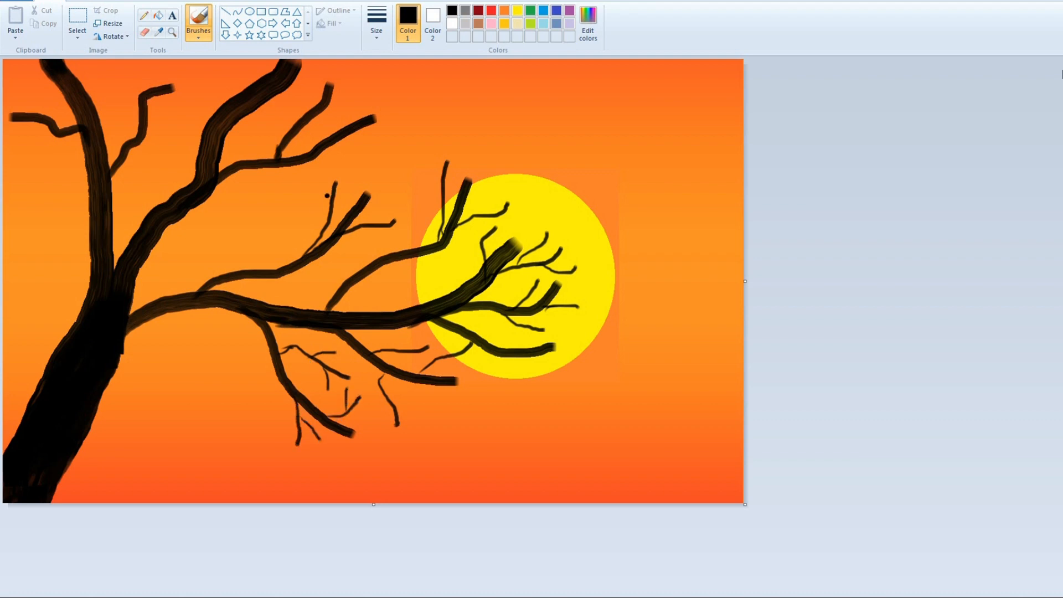
Fork the fine offshoots above the long branch with short strokes and add small twigs around the lowest twig across the sun
mouse_move(325, 231)
left_mouse_down()
mouse_move(304, 201)
mouse_move(358, 171)
mouse_move(371, 223)
left_mouse_up()
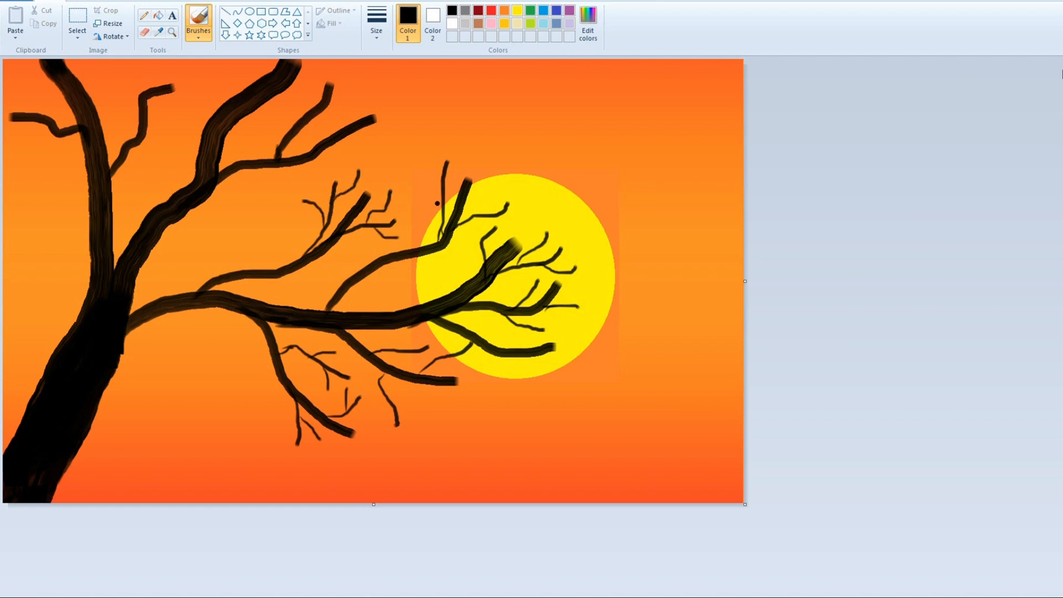
left_click_drag(444, 190, 437, 159)
left_click_drag(445, 207, 476, 170)
left_click_drag(447, 235, 493, 229)
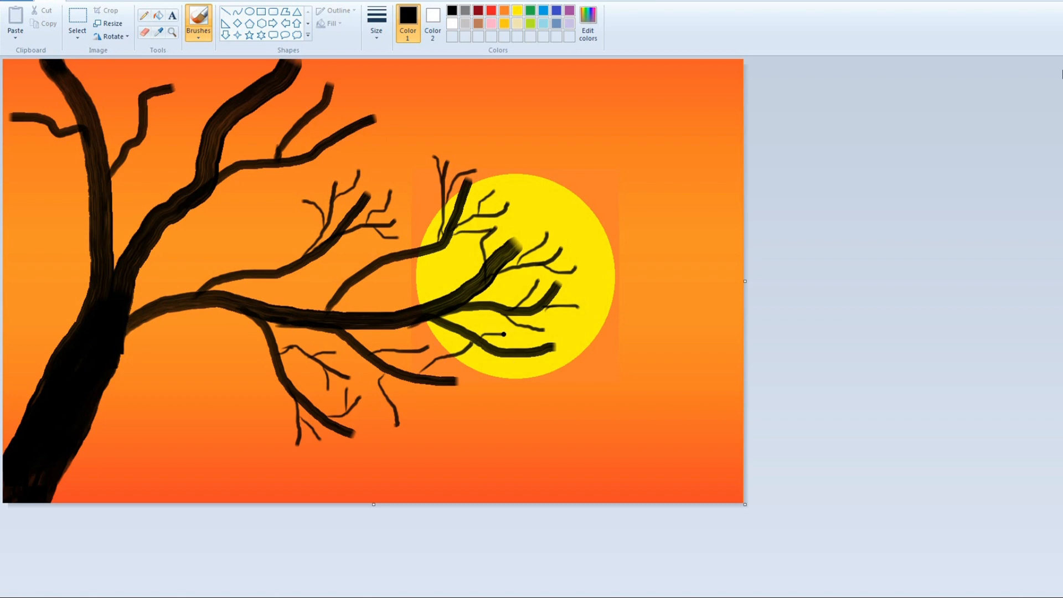
mouse_move(499, 367)
left_mouse_down()
mouse_move(509, 388)
mouse_move(533, 380)
left_mouse_up()
key("ctrl+z")
Paint fine black offshoots along both arms of the forked twig on the upper right branch
left_click_drag(275, 120, 281, 157)
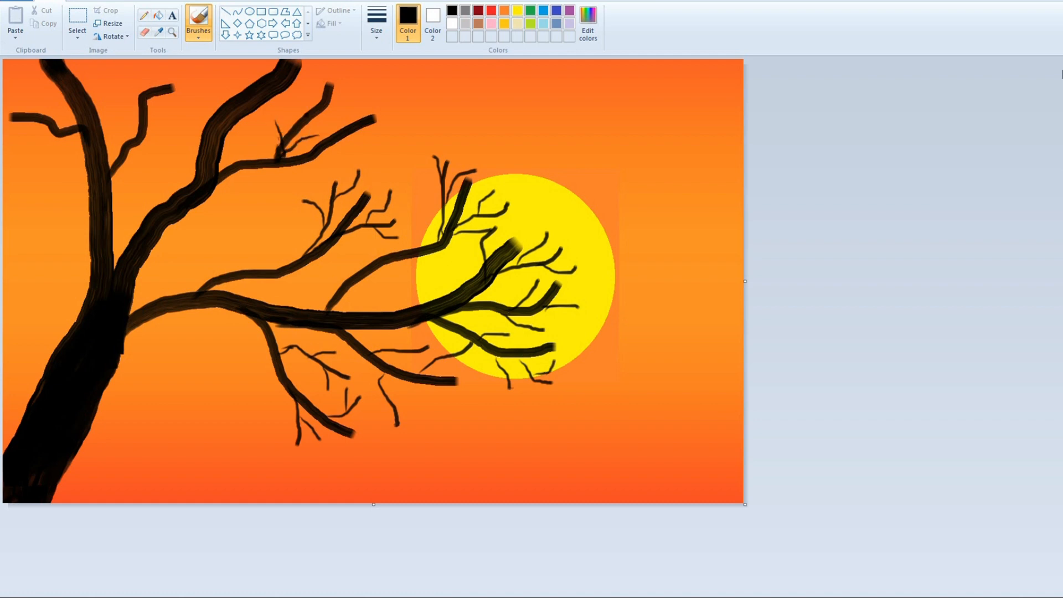
left_click_drag(297, 92, 307, 122)
left_click_drag(357, 96, 325, 106)
left_click_drag(308, 159, 340, 161)
Paint small forked offshoots along the lower parts of the two twigs rising above the long branch, undoing stray strokes
mouse_move(239, 258)
left_mouse_down()
mouse_move(238, 280)
mouse_move(269, 225)
mouse_move(289, 237)
left_mouse_up()
key("ctrl+z")
key("ctrl+z")
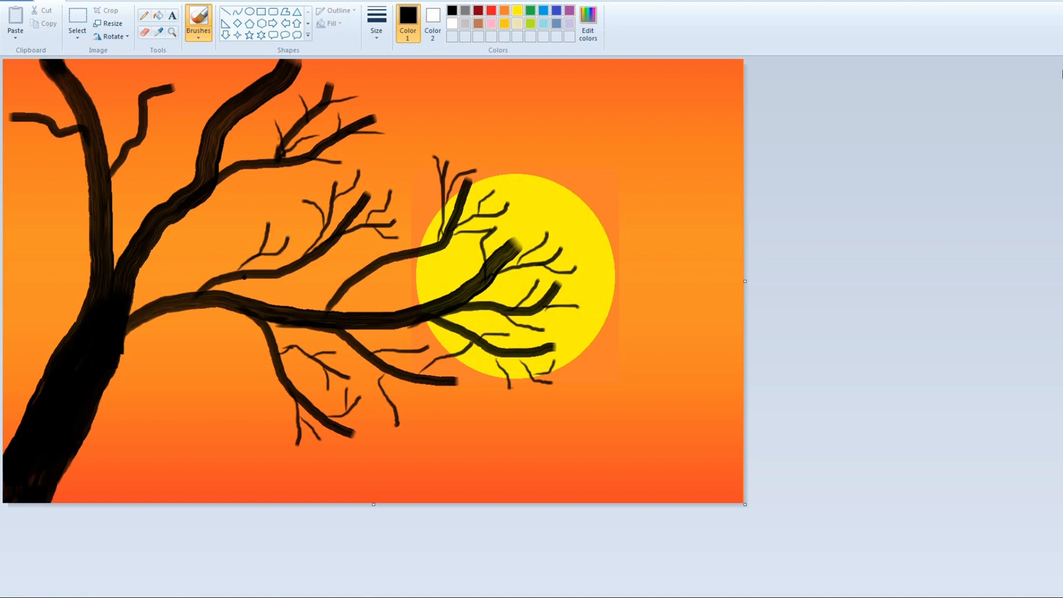
mouse_move(244, 277)
left_mouse_down()
mouse_move(293, 294)
mouse_move(356, 245)
left_mouse_up()
key("ctrl+z")
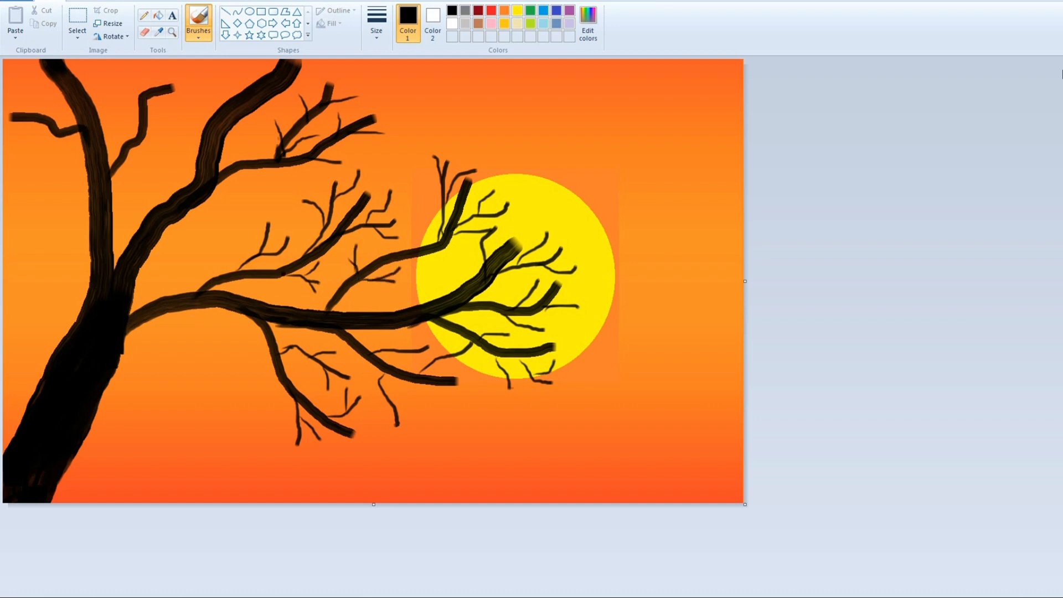
Paint fine black offshoots on both twigs of the upper left branch and along the left side of the thick right branch
left_click_drag(136, 119, 117, 87)
mouse_move(151, 119)
left_mouse_down()
mouse_move(178, 105)
mouse_move(106, 114)
mouse_move(182, 133)
left_mouse_up()
mouse_move(46, 125)
left_mouse_down()
mouse_move(16, 153)
mouse_move(11, 89)
mouse_move(2, 129)
left_mouse_up()
left_click_drag(22, 115, 20, 98)
left_click_drag(58, 129, 58, 101)
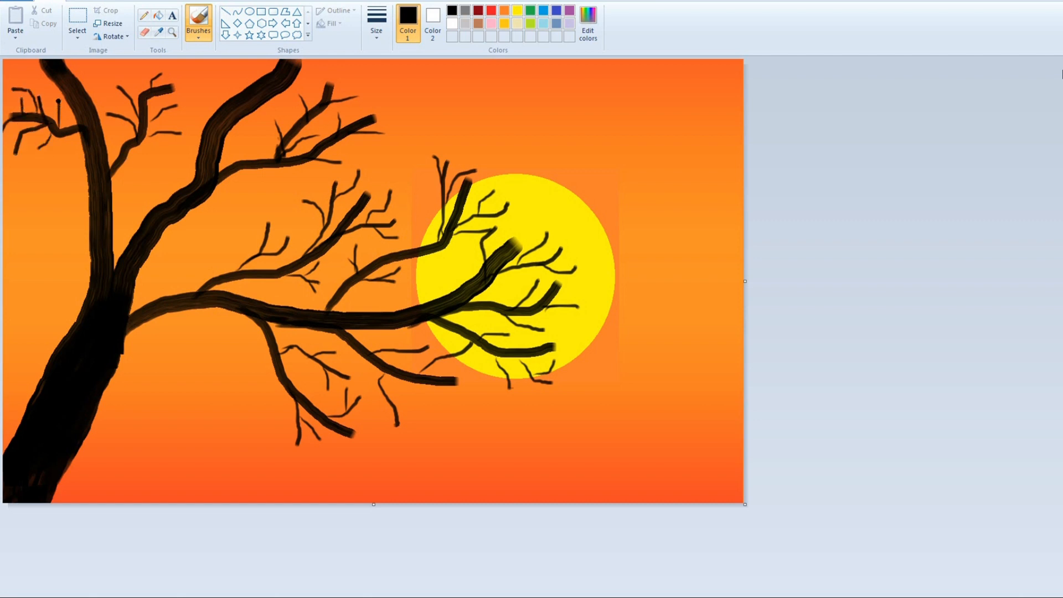
mouse_move(206, 125)
left_mouse_down()
mouse_move(214, 88)
mouse_move(246, 66)
left_mouse_up()
Spray black leaf clusters with the airbrush on the twig ends over and around the sun
left_click(198, 37)
left_click(271, 55)
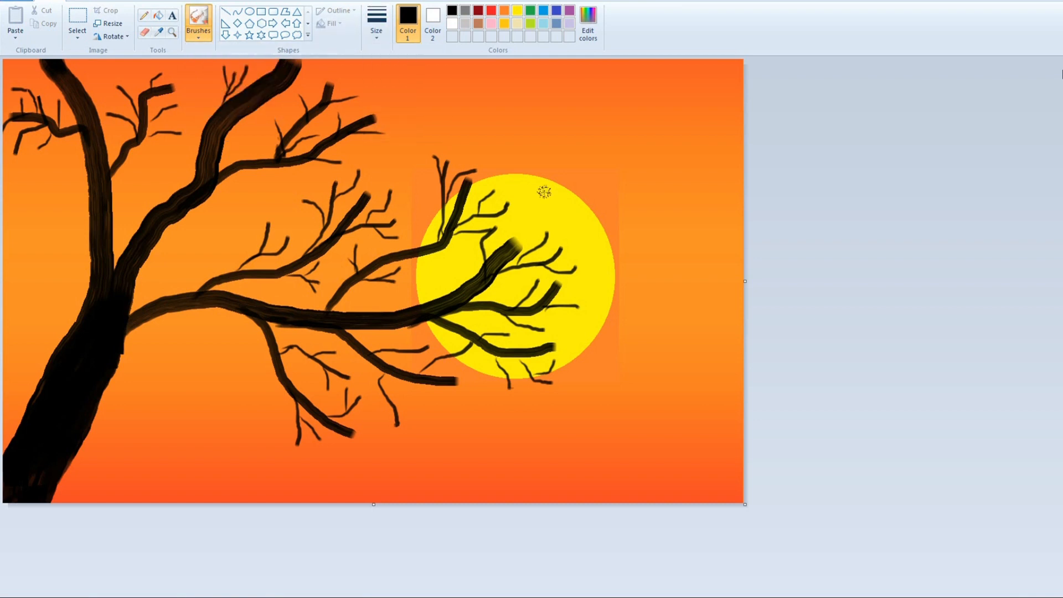
mouse_move(427, 161)
left_mouse_down()
mouse_move(473, 172)
mouse_move(462, 153)
mouse_move(479, 160)
mouse_move(463, 179)
mouse_move(499, 220)
mouse_move(477, 228)
mouse_move(518, 256)
mouse_move(544, 228)
mouse_move(539, 241)
mouse_move(566, 269)
mouse_move(582, 265)
mouse_move(537, 257)
mouse_move(526, 292)
mouse_move(567, 289)
mouse_move(571, 314)
mouse_move(568, 303)
mouse_move(527, 335)
mouse_move(502, 332)
mouse_move(562, 368)
left_mouse_up()
left_click_drag(510, 396, 489, 360)
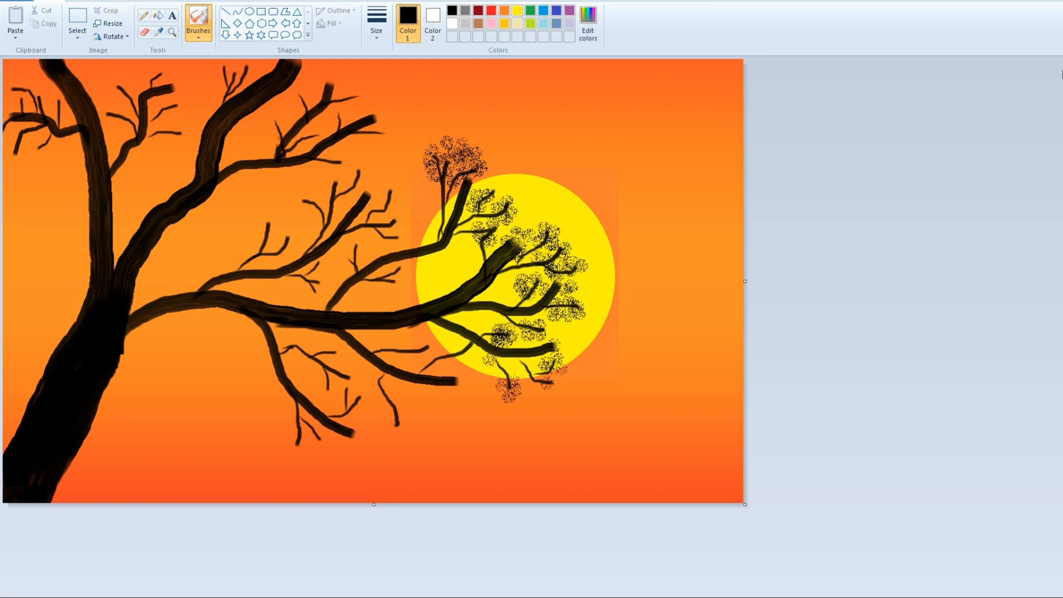
Spray black leaf clusters on the offshoots of the two twigs hanging below the long branch
mouse_move(419, 370)
left_mouse_down()
mouse_move(426, 348)
mouse_move(431, 357)
left_mouse_up()
mouse_move(388, 418)
left_mouse_down()
mouse_move(397, 424)
mouse_move(409, 407)
mouse_move(386, 425)
left_mouse_up()
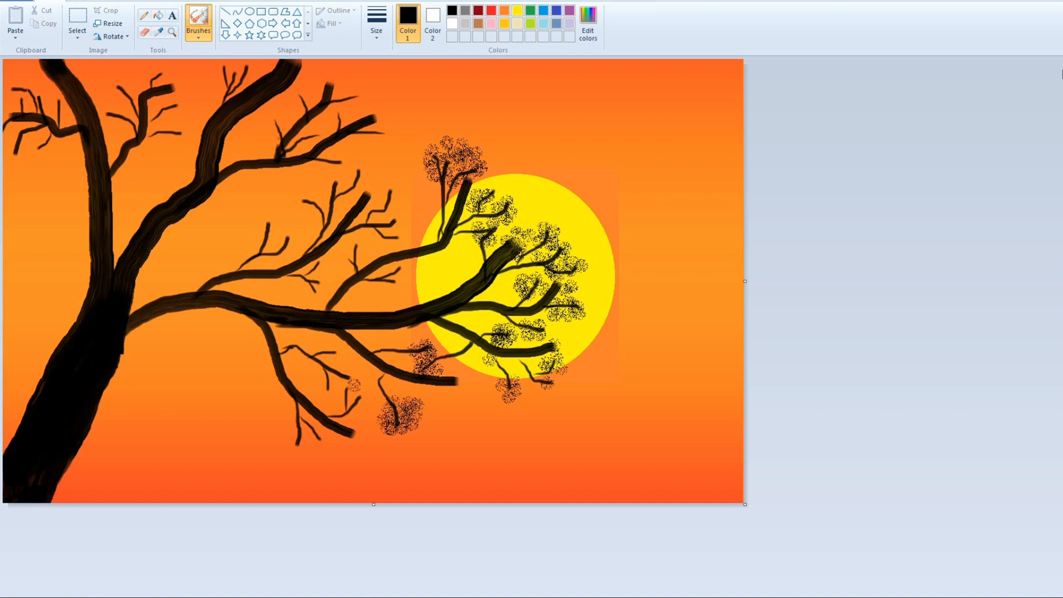
mouse_move(342, 384)
left_mouse_down()
mouse_move(350, 380)
mouse_move(324, 391)
mouse_move(326, 353)
mouse_move(299, 363)
mouse_move(295, 346)
left_mouse_up()
left_click(293, 359)
mouse_move(298, 411)
left_mouse_down()
mouse_move(292, 429)
mouse_move(319, 441)
left_mouse_up()
left_click(293, 443)
left_click(324, 440)
left_click(359, 397)
left_click_drag(338, 394, 348, 411)
Spray black leaf clusters on the offshoots above the long branch, between the trunk and the sun
left_click(270, 220)
left_click_drag(268, 249, 262, 223)
left_click_drag(282, 252, 286, 232)
mouse_move(304, 209)
left_mouse_down()
mouse_move(308, 219)
mouse_move(332, 176)
mouse_move(360, 180)
mouse_move(372, 202)
mouse_move(391, 193)
mouse_move(383, 244)
mouse_move(395, 277)
mouse_move(383, 284)
left_mouse_up()
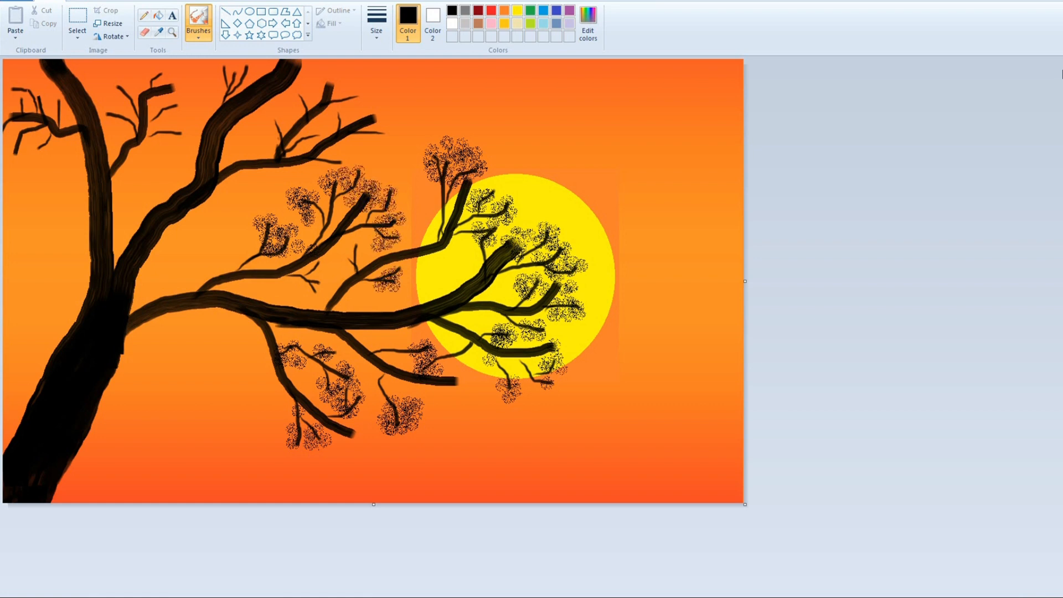
mouse_move(355, 247)
left_mouse_down()
mouse_move(314, 268)
mouse_move(300, 290)
left_mouse_up()
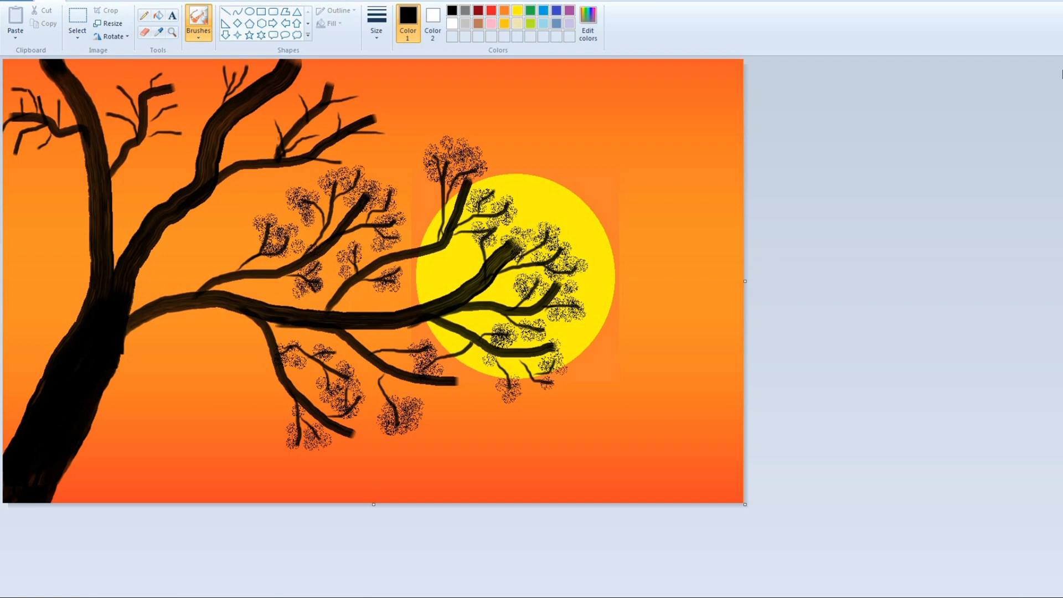
Spray black foliage in the crook above the long branch's base and on all twig ends of the upper left branch
mouse_move(136, 306)
left_mouse_down()
mouse_move(162, 291)
mouse_move(158, 274)
left_mouse_up()
mouse_move(163, 103)
left_mouse_down()
mouse_move(169, 114)
mouse_move(183, 99)
mouse_move(161, 75)
mouse_move(169, 73)
left_mouse_up()
left_click_drag(108, 92, 126, 83)
mouse_move(113, 116)
left_mouse_down()
mouse_move(108, 108)
mouse_move(125, 106)
left_mouse_up()
left_click_drag(178, 138, 169, 138)
left_click(158, 141)
mouse_move(48, 98)
left_mouse_down()
mouse_move(14, 104)
mouse_move(10, 130)
mouse_move(14, 155)
mouse_move(40, 136)
mouse_move(50, 146)
left_mouse_up()
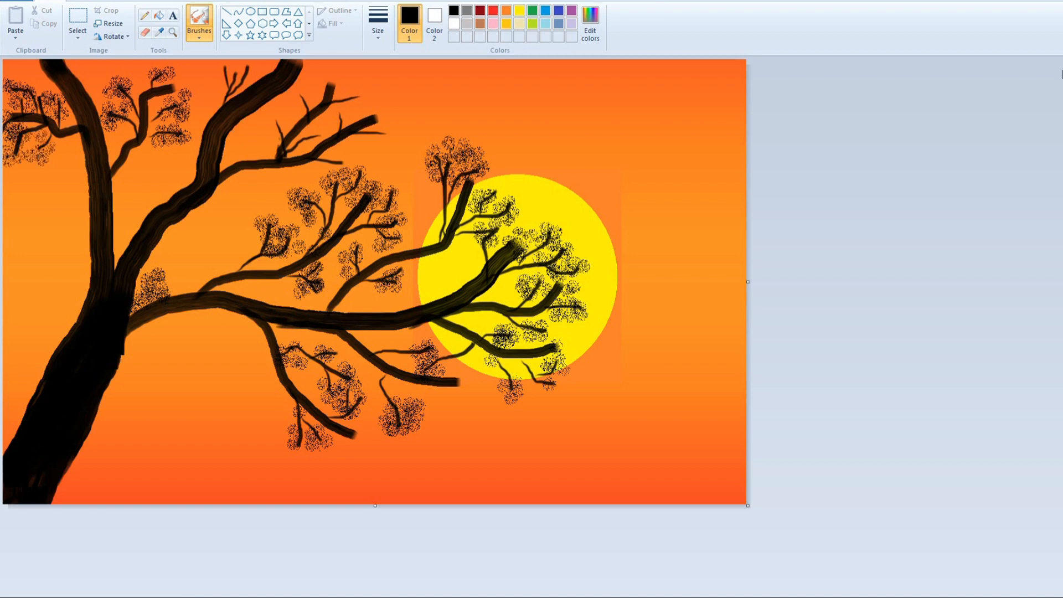
Spray black leaf clusters beside both upper branches' lower parts and on the underside of the long branch near the trunk
mouse_move(156, 206)
left_mouse_down()
mouse_move(149, 194)
mouse_move(169, 189)
mouse_move(138, 200)
mouse_move(160, 180)
left_mouse_up()
mouse_move(81, 194)
left_mouse_down()
mouse_move(83, 212)
mouse_move(66, 211)
mouse_move(65, 221)
mouse_move(83, 225)
left_mouse_up()
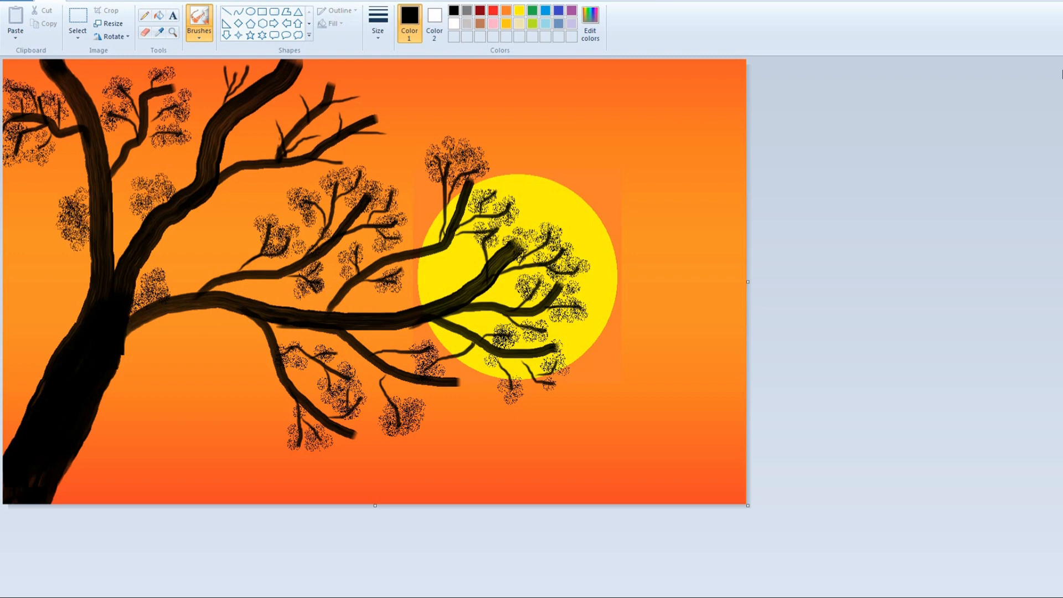
left_click(150, 197)
left_click(181, 318)
left_click(192, 319)
left_click(197, 325)
left_click(171, 336)
left_click(185, 331)
left_click(199, 332)
left_click(174, 337)
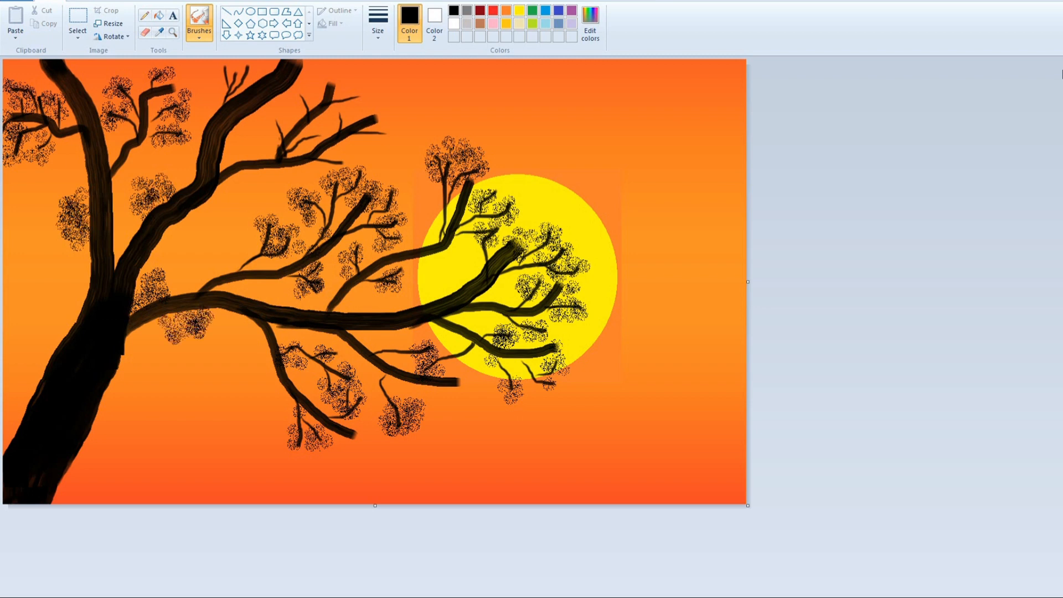
Spray black leaf clusters on the twigs at the top of the right branch and along its forked side branch
left_click_drag(221, 78, 234, 69)
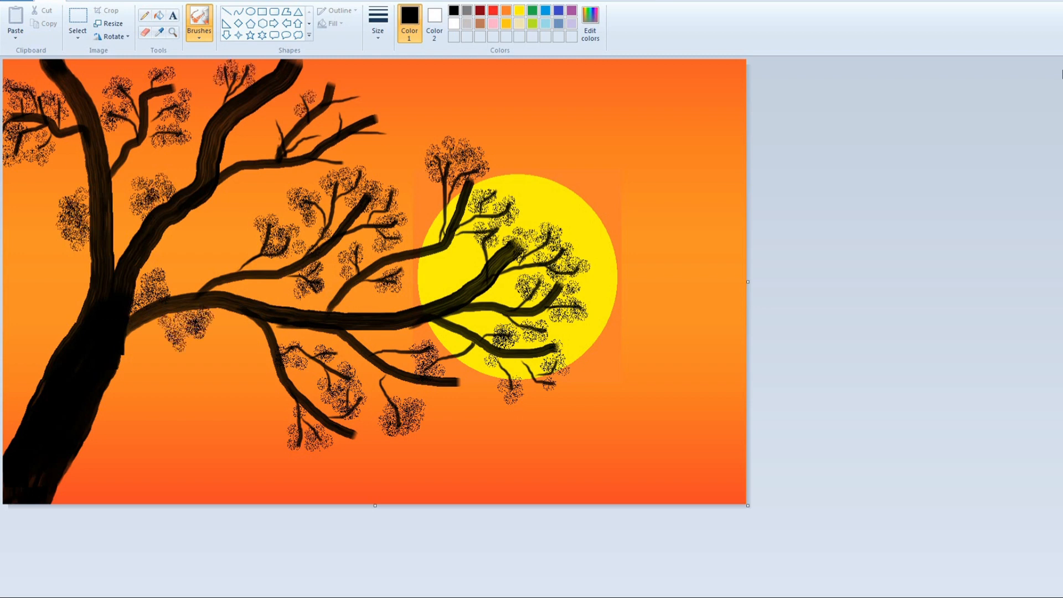
left_click_drag(275, 123, 320, 140)
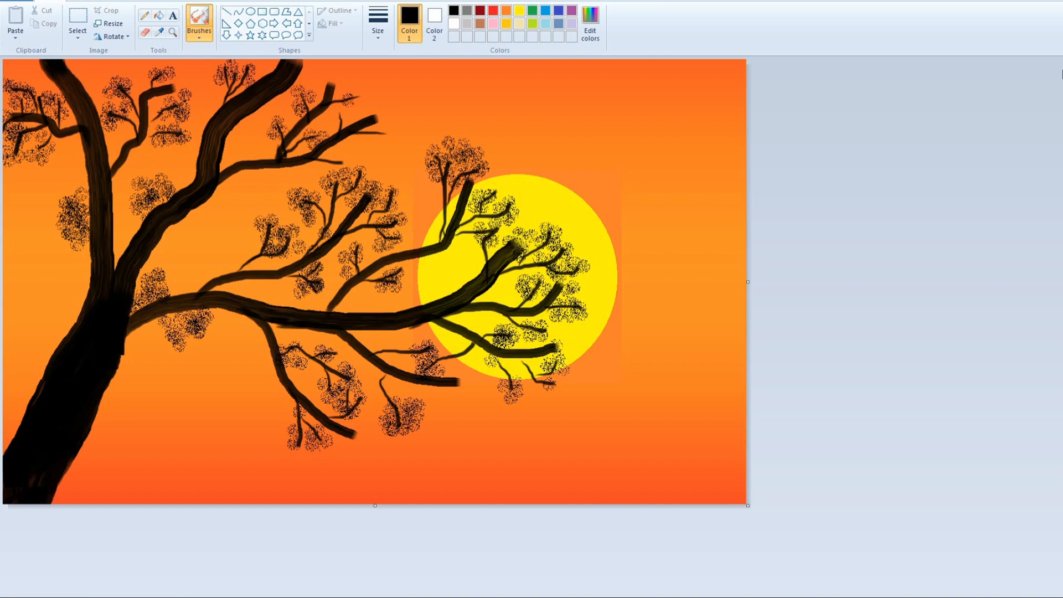
left_click_drag(349, 100, 357, 98)
mouse_move(372, 133)
left_mouse_down()
mouse_move(333, 162)
mouse_move(345, 162)
left_mouse_up()
left_click(389, 137)
left_click(339, 110)
left_click_drag(258, 173, 248, 180)
left_click(301, 148)
Thicken the black foliage with extra airbrush dabs on the lower middle twigs and on the twigs across the sun
left_click(402, 360)
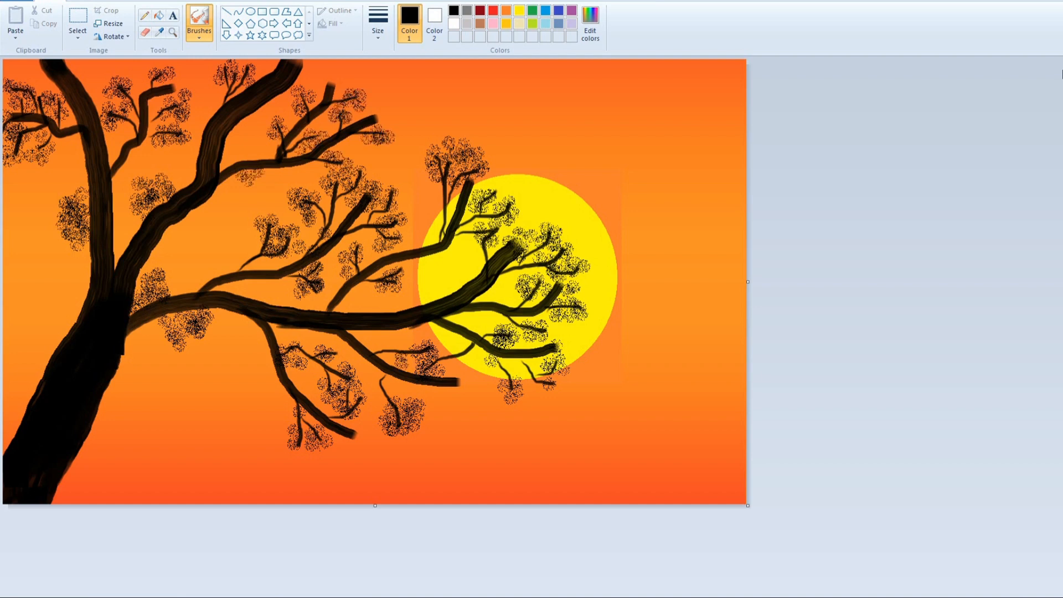
left_click_drag(408, 361, 407, 344)
left_click_drag(463, 231, 464, 214)
left_click(502, 234)
left_click(528, 255)
left_click(552, 255)
left_click(532, 301)
left_click_drag(540, 318, 525, 334)
mouse_move(539, 361)
left_mouse_down()
mouse_move(560, 381)
mouse_move(519, 381)
left_mouse_up()
left_click(482, 366)
left_click(512, 331)
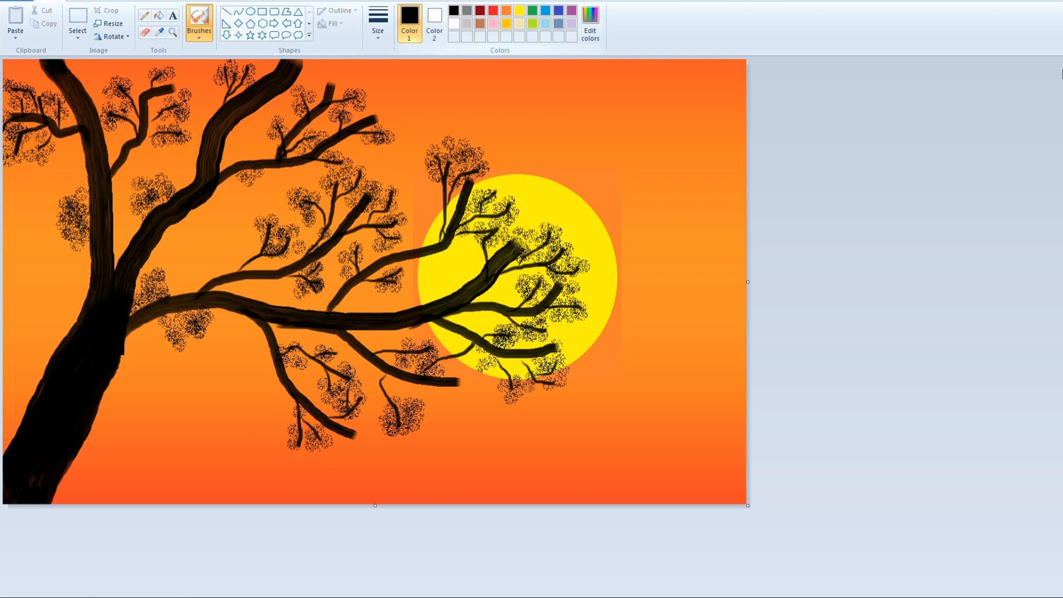
Draw a black bench beside the trunk at the canvas's lower edge, using one rectangle for the legs and a flat one for the seat
left_click(262, 11)
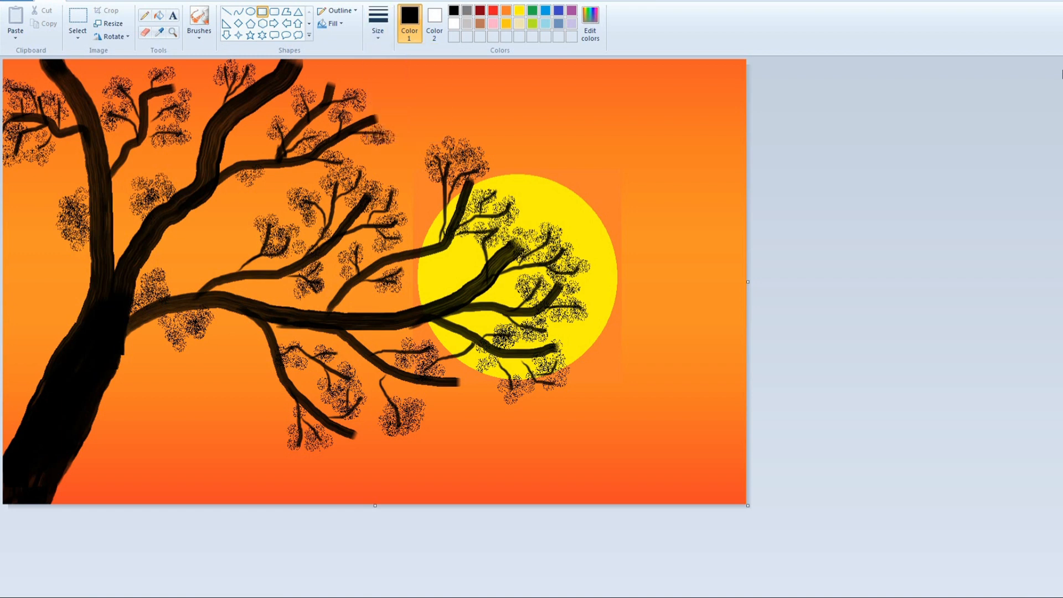
left_click_drag(141, 470, 254, 544)
left_click(262, 11)
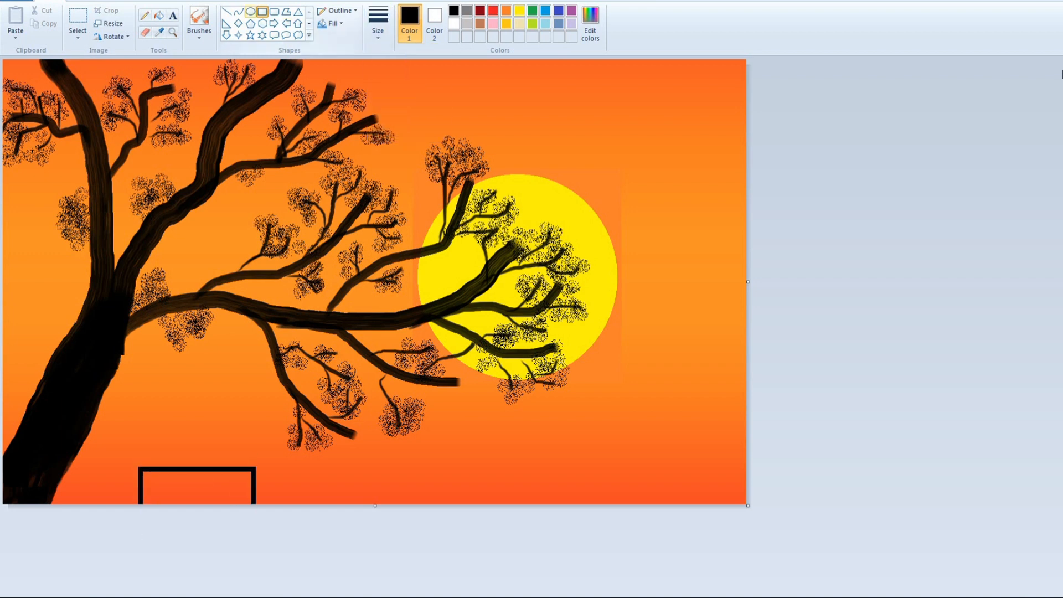
left_click_drag(131, 464, 263, 470)
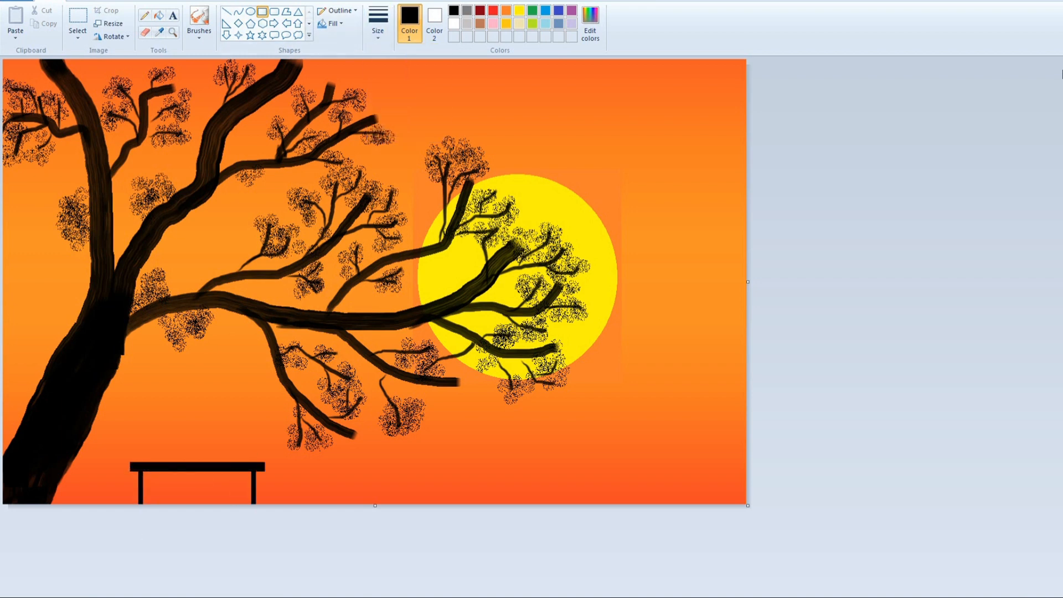